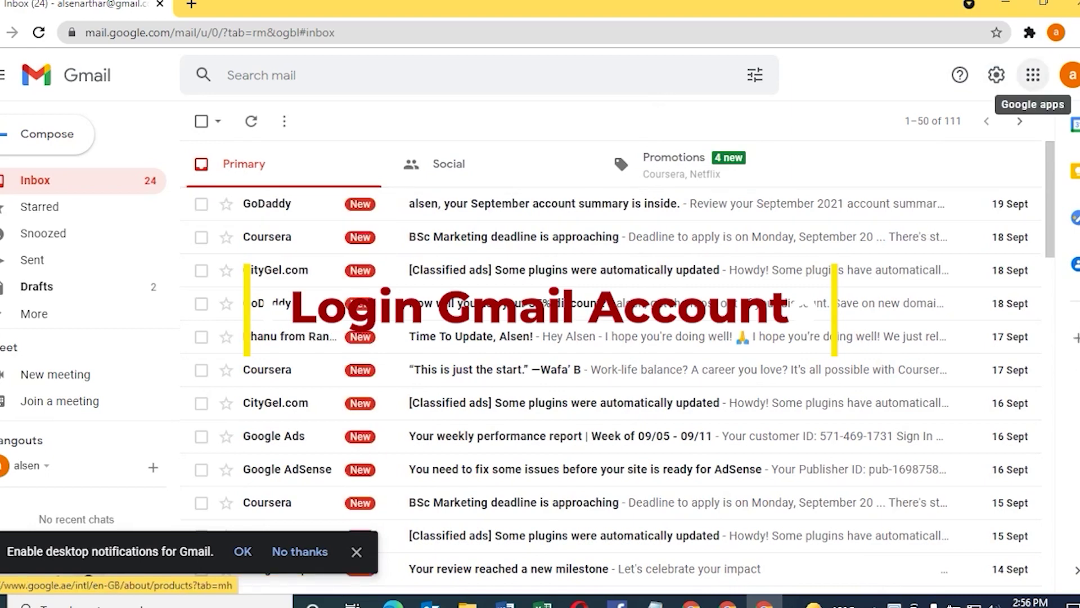
Open Blogger from the Google apps list and start creating a new blog
{"action": "left_click", "coordinate": [1033, 74]}
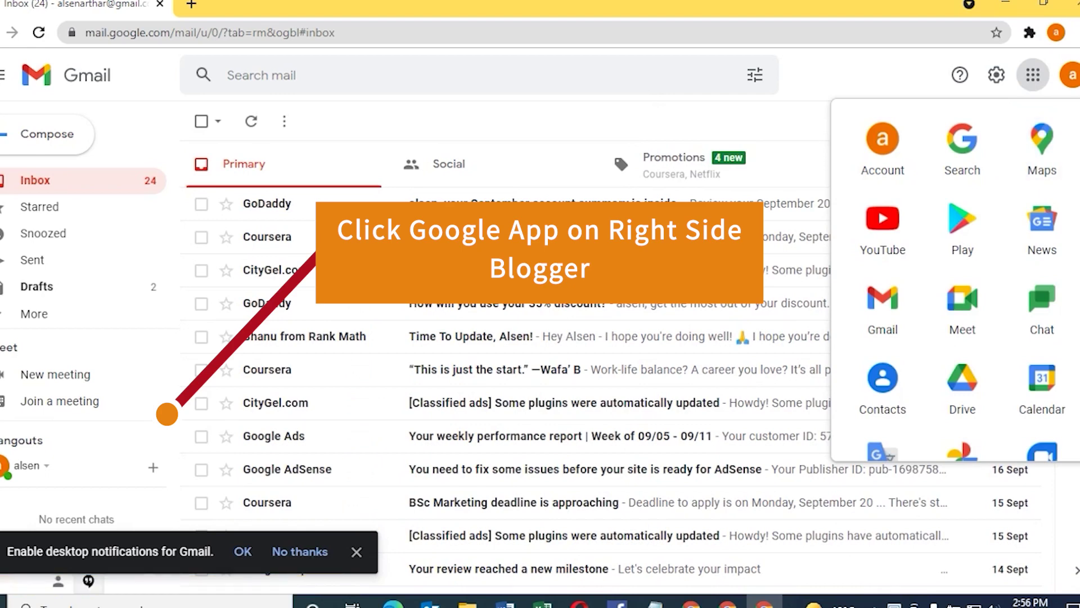
{"action": "scroll", "coordinate": [963, 286], "scroll_direction": "down", "scroll_amount": 5}
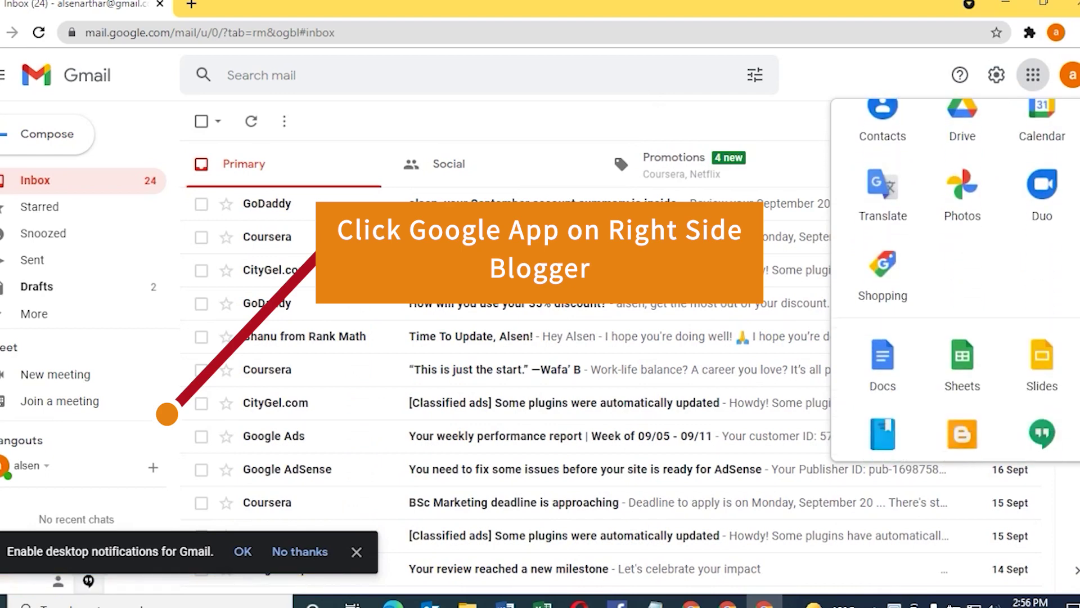
{"action": "scroll", "coordinate": [963, 337], "scroll_direction": "down", "scroll_amount": 1}
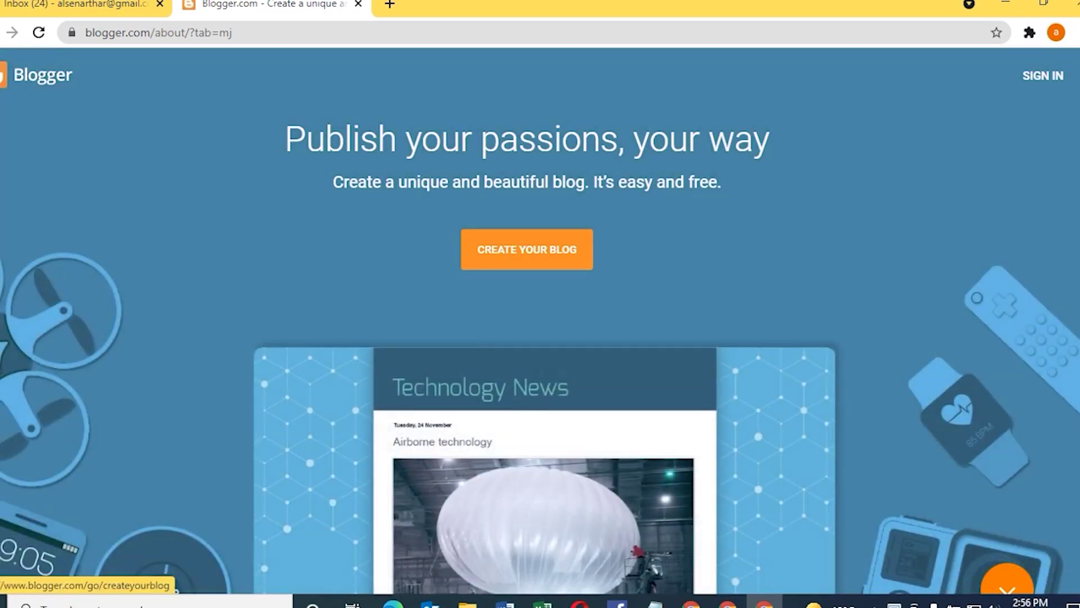
{"action": "left_click", "coordinate": [526, 250]}
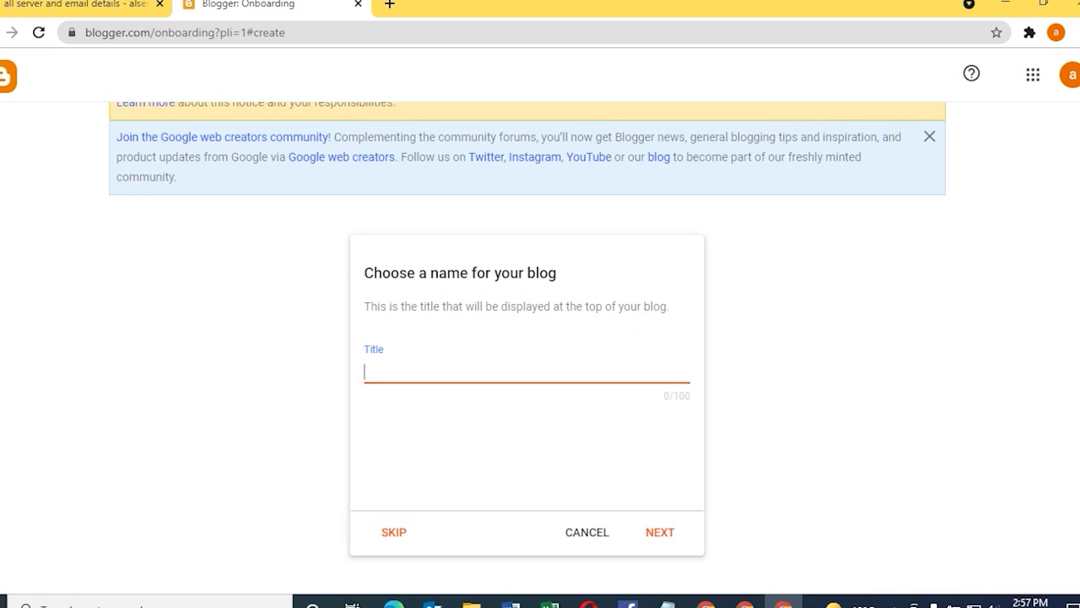
Title the new blog Digitalworld and continue to the address setup
{"action": "type", "text": "Digitalworld"}
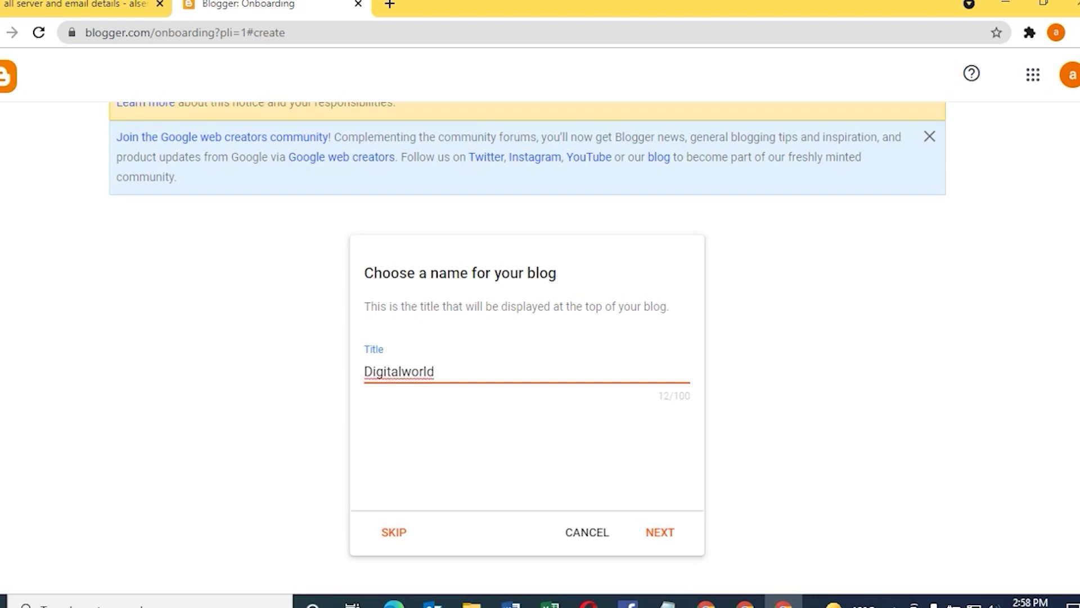
{"action": "left_click", "coordinate": [660, 532]}
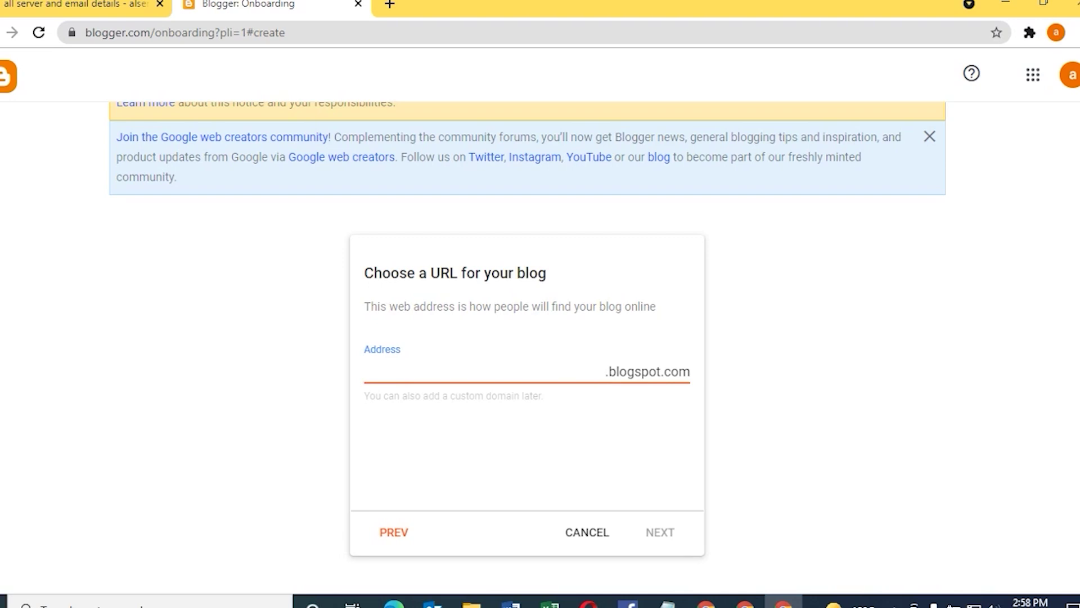
Set the blog's blogspot.com address to an available one based on the owner's full name, and continue to the display name
{"action": "type", "text": "alse"}
{"action": "type", "text": "lsen"}
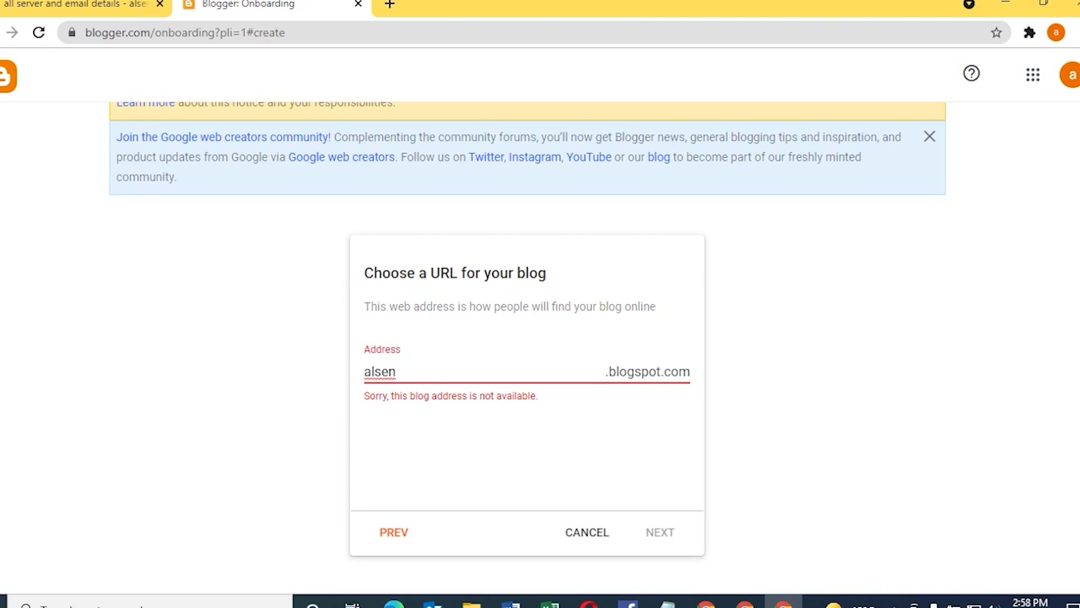
{"action": "key", "text": "BackSpace"}
{"action": "key", "text": "BackSpace"}
{"action": "key", "text": "BackSpace"}
{"action": "key", "text": "BackSpace"}
{"action": "key", "text": "BackSpace"}
{"action": "type", "text": "alsenarthar"}
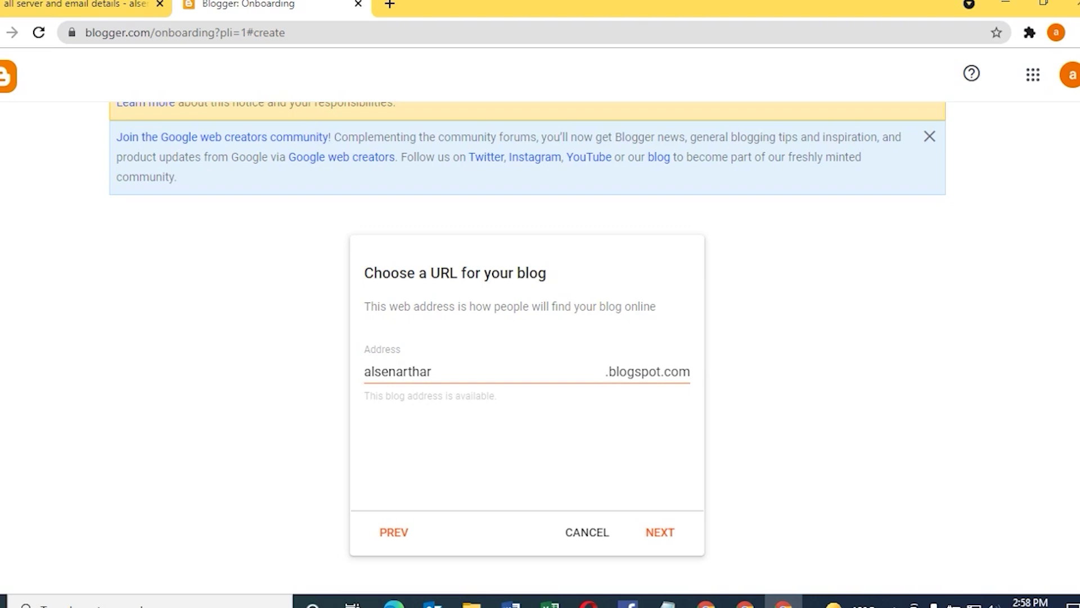
{"action": "left_click", "coordinate": [671, 537]}
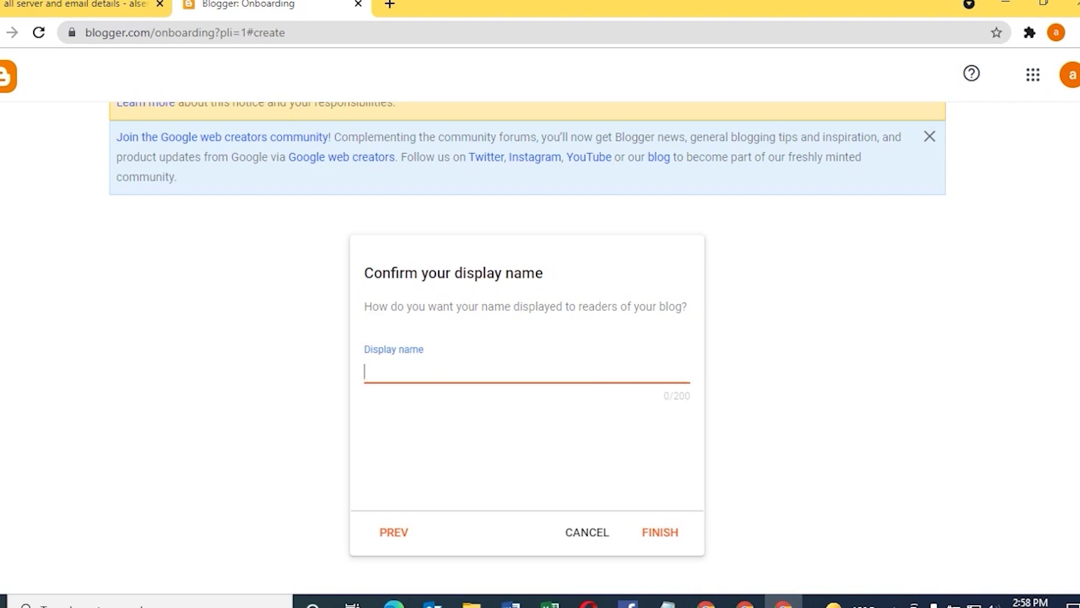
Set the display name to Digital MARKETING and finish creating the blog
{"action": "key", "text": "BackSpace"}
{"action": "type", "text": "Digital MARKETINGF"}
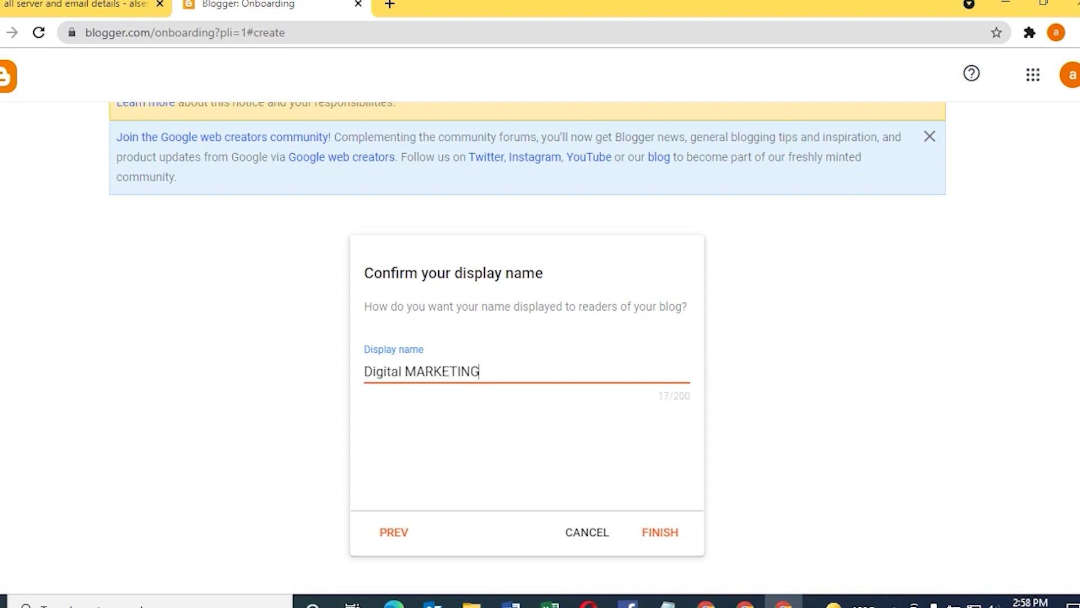
{"action": "left_click", "coordinate": [660, 532]}
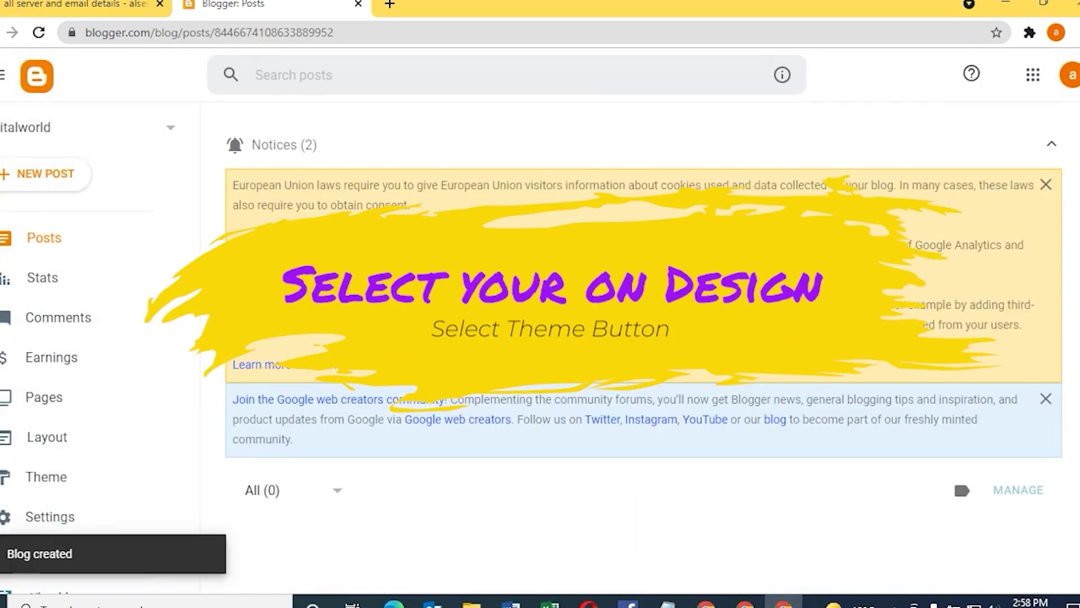
Open the blog's theme gallery and look through the Contempo and Soho designs
{"action": "scroll", "coordinate": [643, 338], "scroll_direction": "down", "scroll_amount": 3}
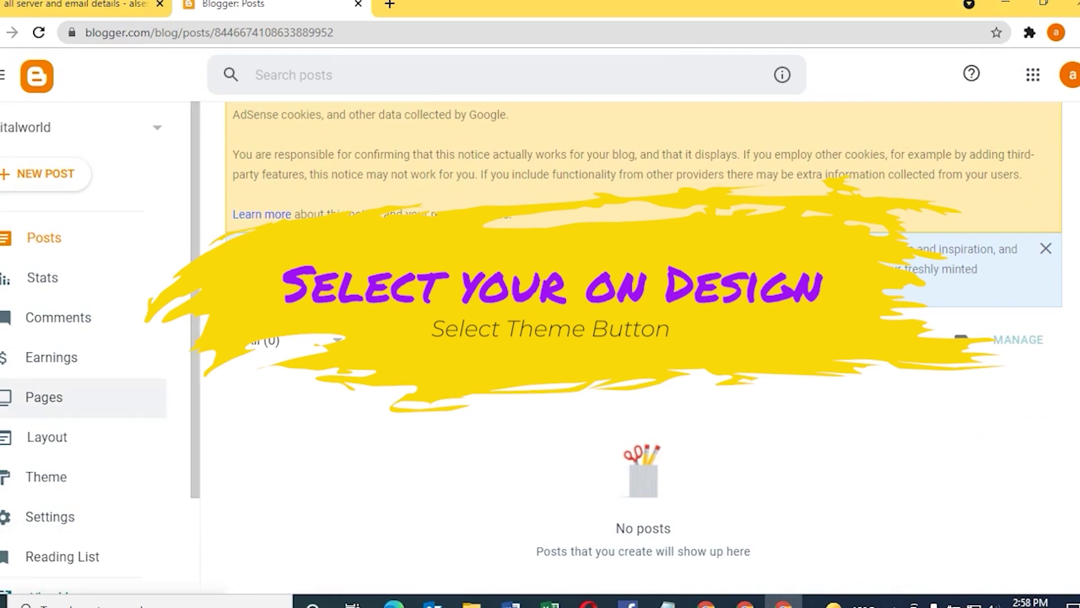
{"action": "left_click", "coordinate": [46, 477]}
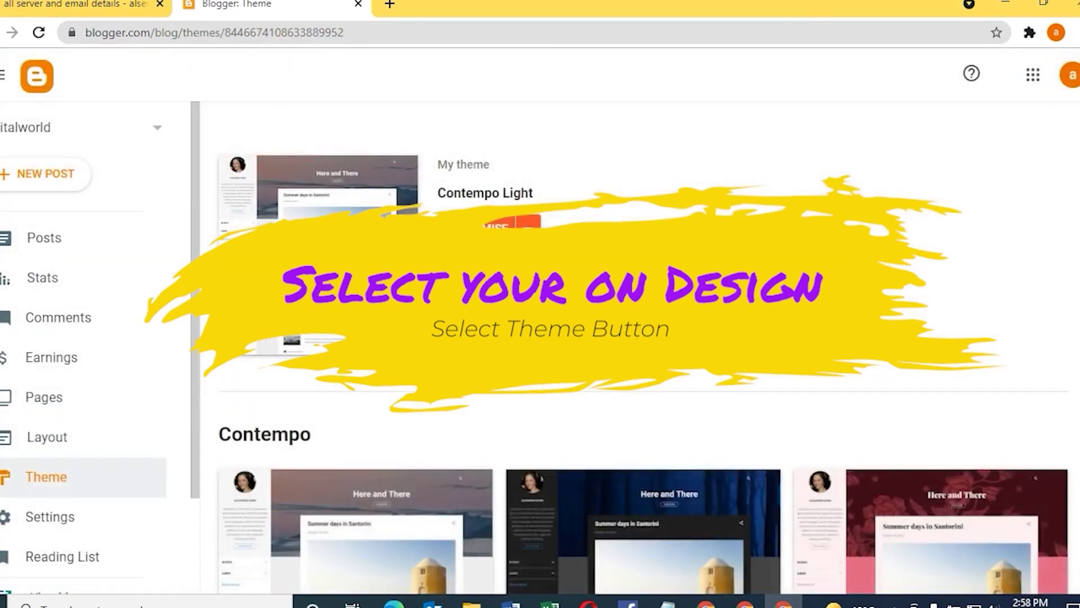
{"action": "scroll", "coordinate": [639, 348], "scroll_direction": "down", "scroll_amount": 15}
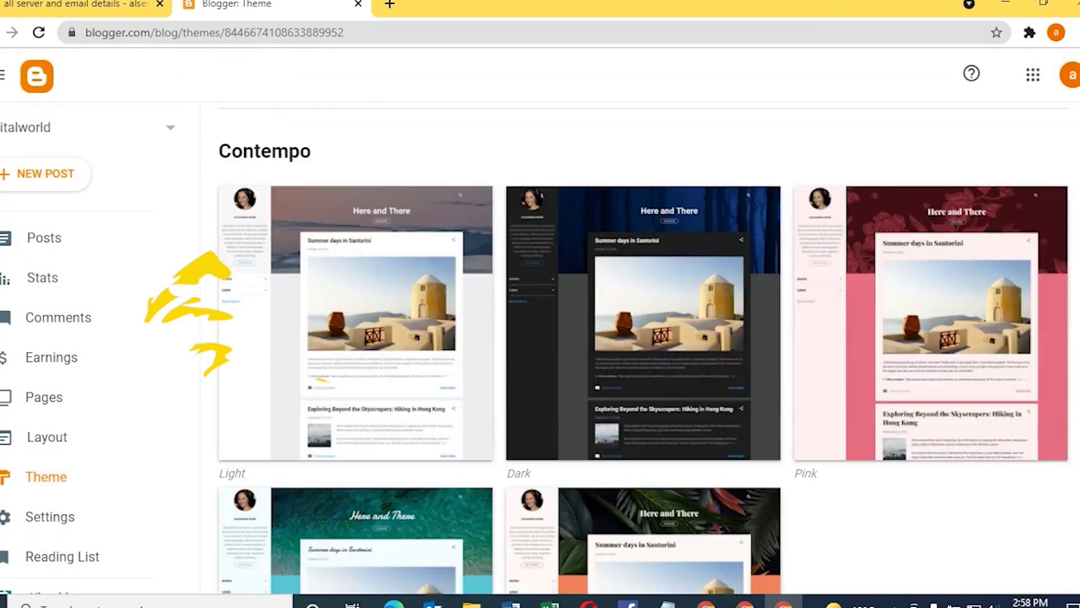
{"action": "scroll", "coordinate": [640, 349], "scroll_direction": "down", "scroll_amount": 4}
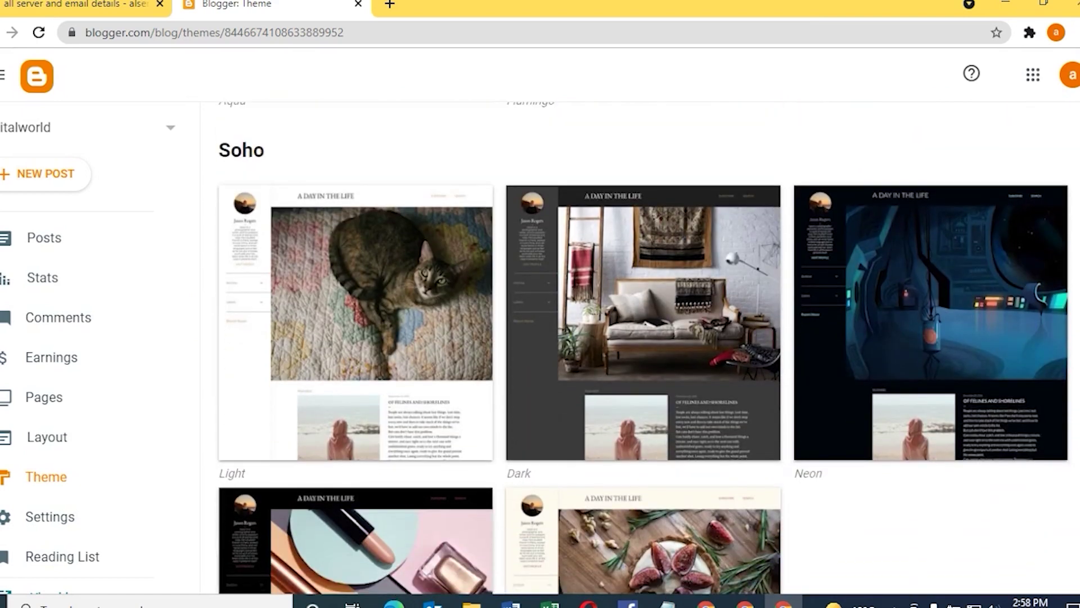
{"action": "scroll", "coordinate": [643, 349], "scroll_direction": "up", "scroll_amount": 3}
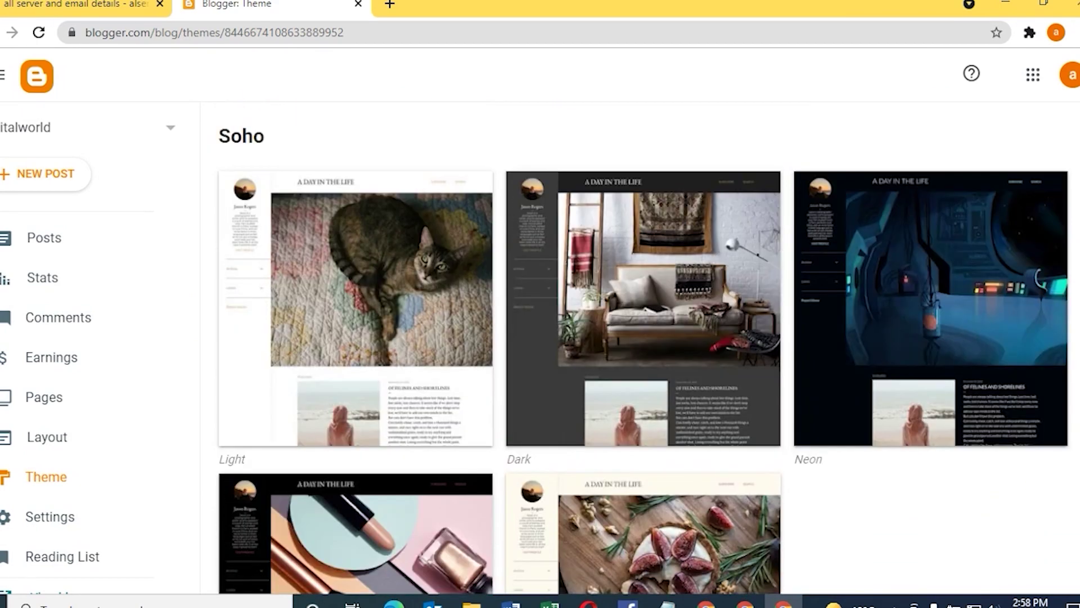
Select the Soho Neon theme and apply it to the blog
{"action": "left_click", "coordinate": [931, 308]}
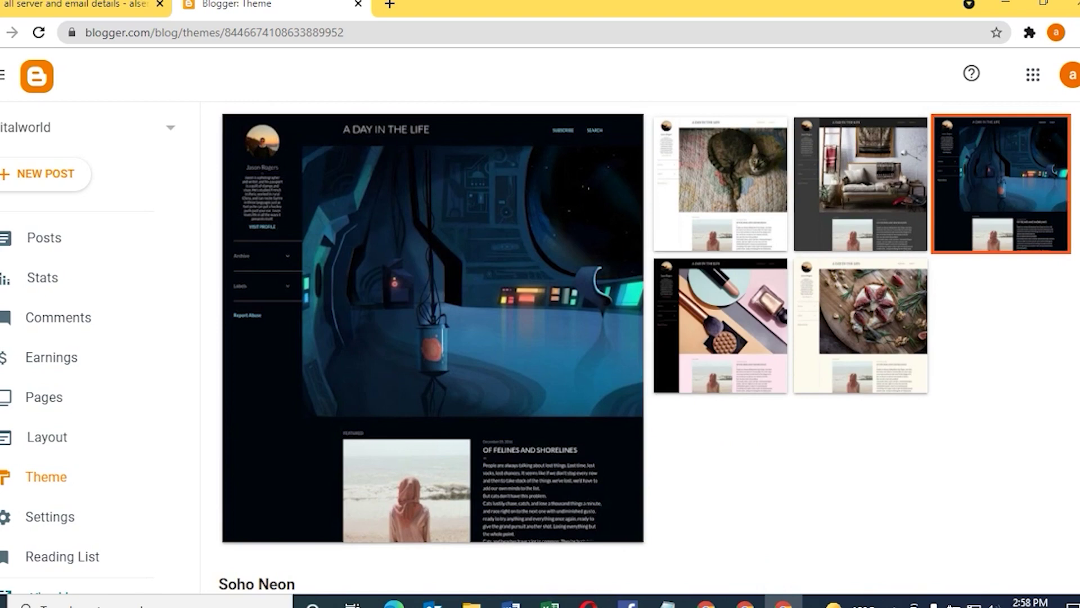
{"action": "scroll", "coordinate": [643, 349], "scroll_direction": "up", "scroll_amount": 3}
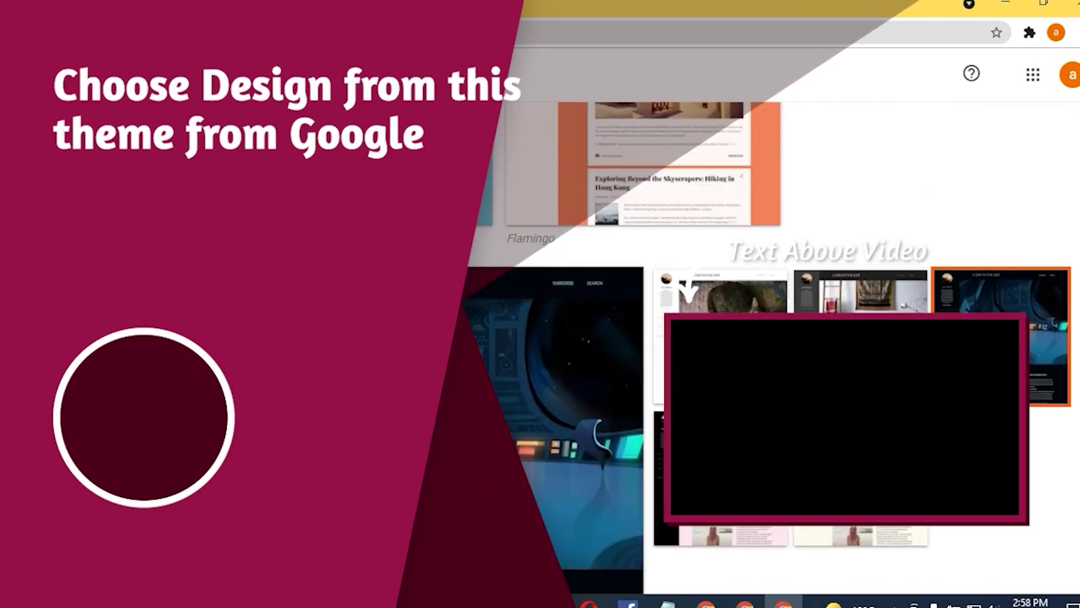
{"action": "scroll", "coordinate": [643, 349], "scroll_direction": "down", "scroll_amount": 10}
{"action": "scroll", "coordinate": [643, 349], "scroll_direction": "up", "scroll_amount": 2}
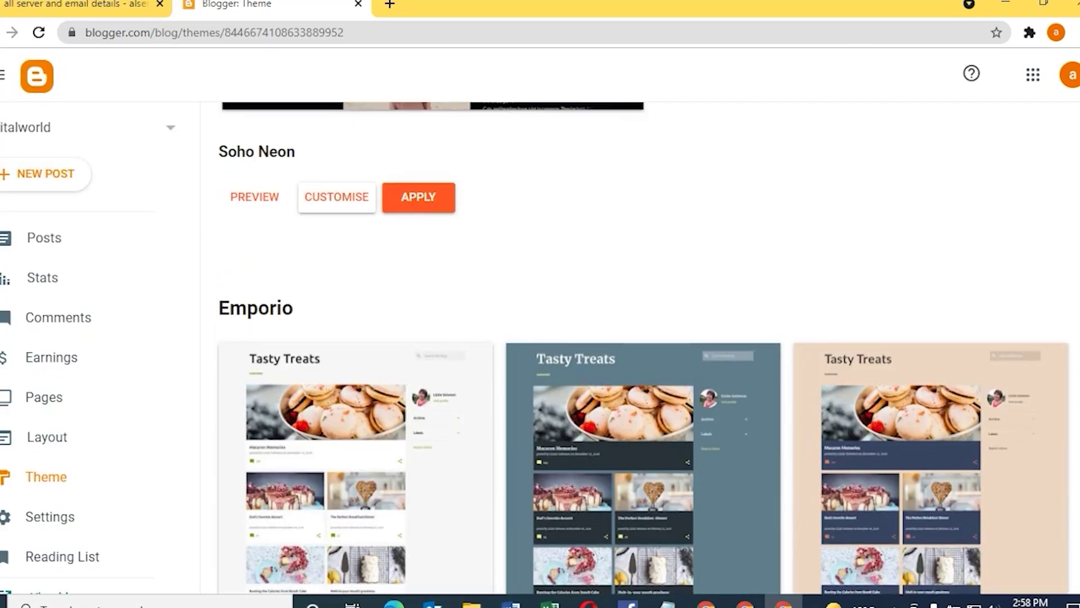
{"action": "left_click", "coordinate": [418, 196]}
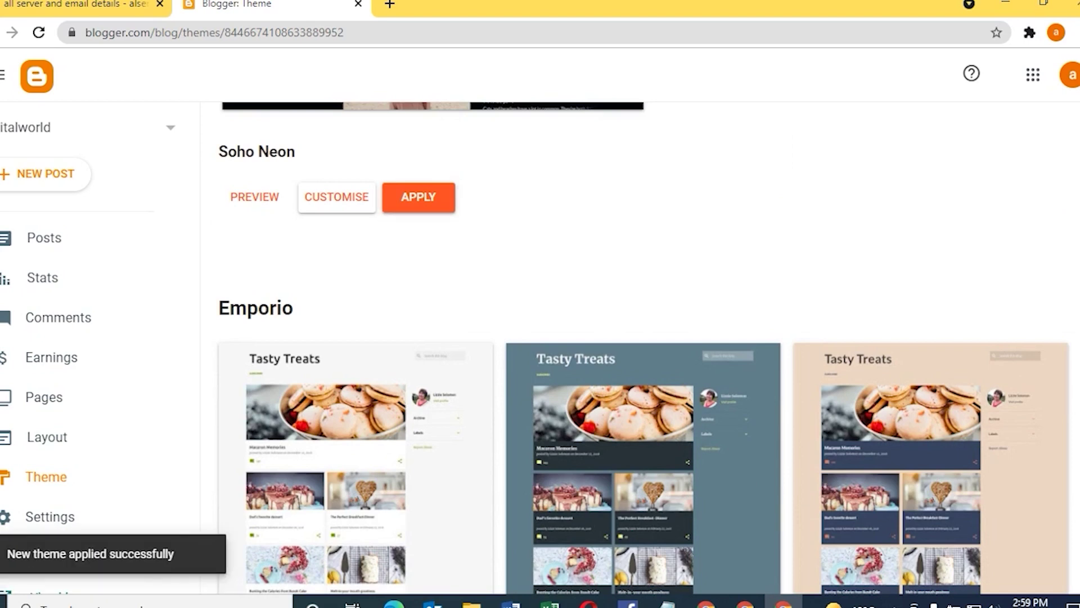
Browse the remaining theme collections from Emporio through Watermark to compare alternative designs
{"action": "scroll", "coordinate": [642, 349], "scroll_direction": "down", "scroll_amount": 5}
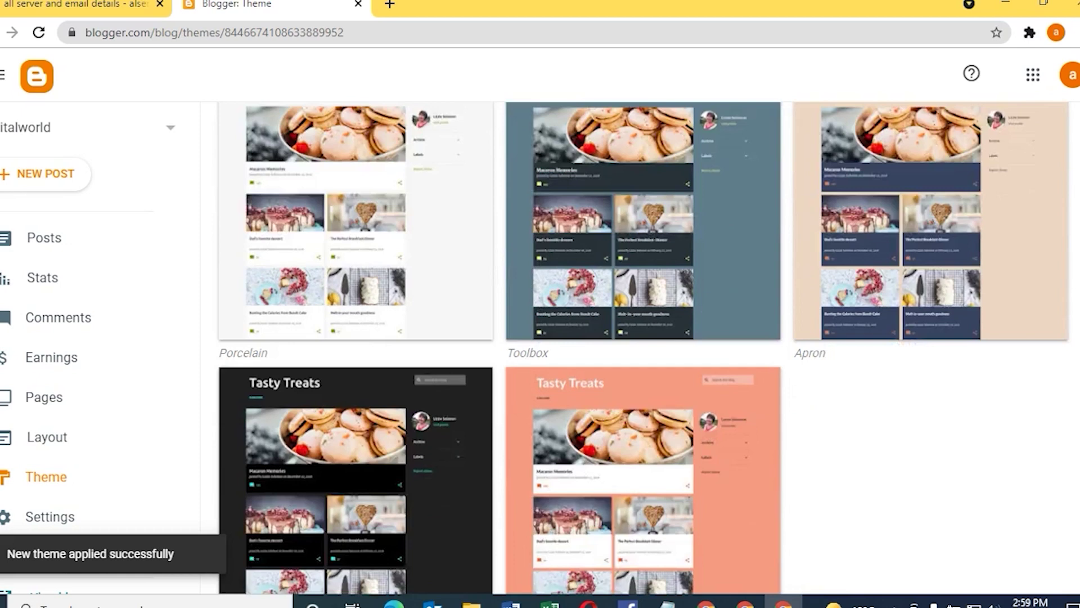
{"action": "scroll", "coordinate": [643, 349], "scroll_direction": "up", "scroll_amount": 1}
{"action": "scroll", "coordinate": [643, 348], "scroll_direction": "down", "scroll_amount": 4}
{"action": "scroll", "coordinate": [643, 349], "scroll_direction": "up", "scroll_amount": 3}
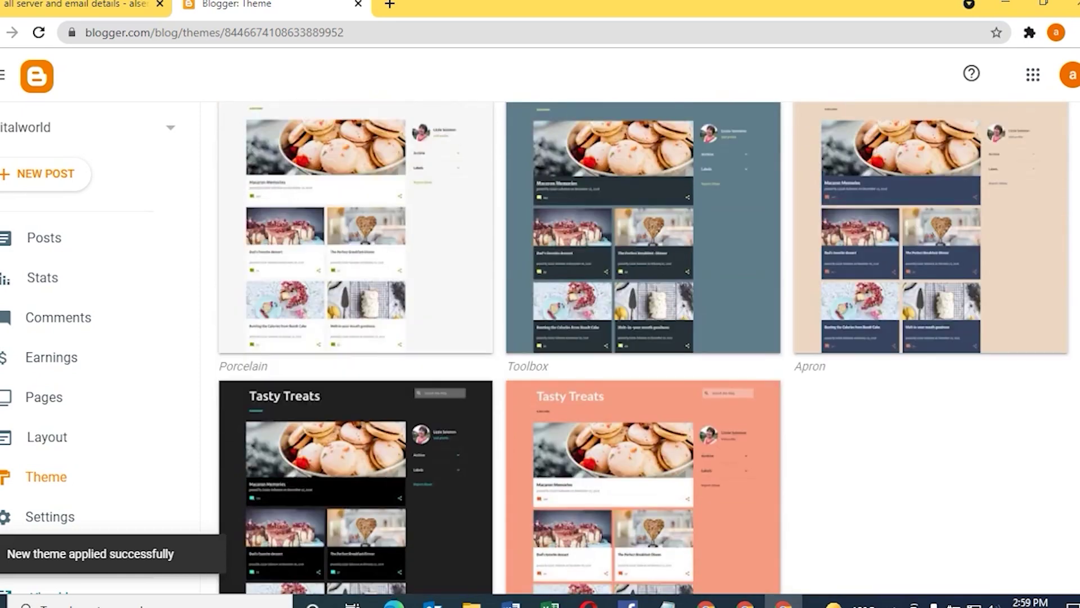
{"action": "scroll", "coordinate": [643, 348], "scroll_direction": "down", "scroll_amount": 8}
{"action": "scroll", "coordinate": [643, 349], "scroll_direction": "down", "scroll_amount": 10}
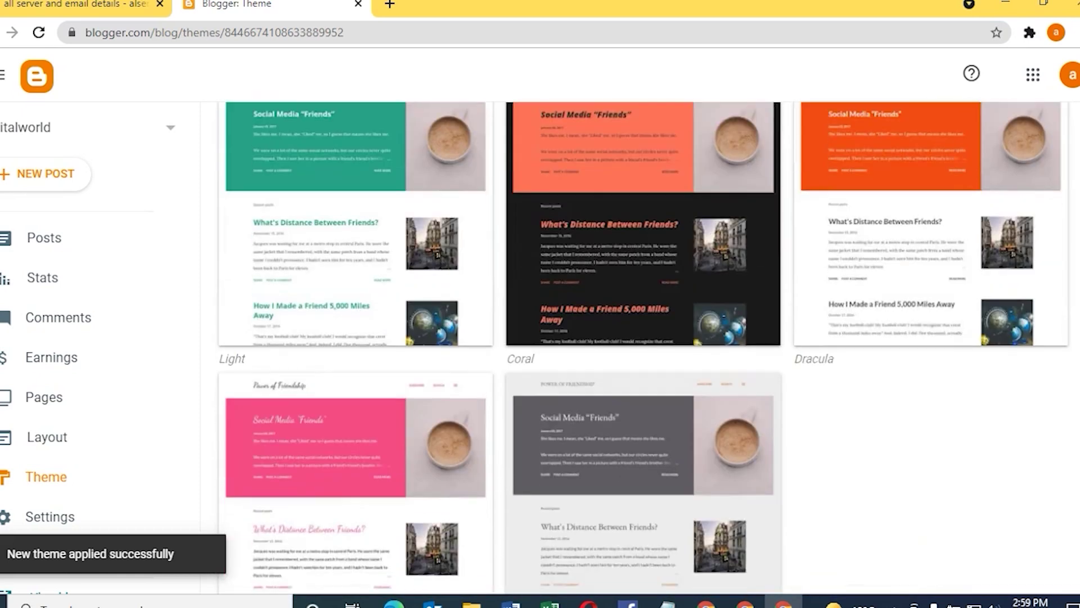
{"action": "scroll", "coordinate": [642, 349], "scroll_direction": "down", "scroll_amount": 15}
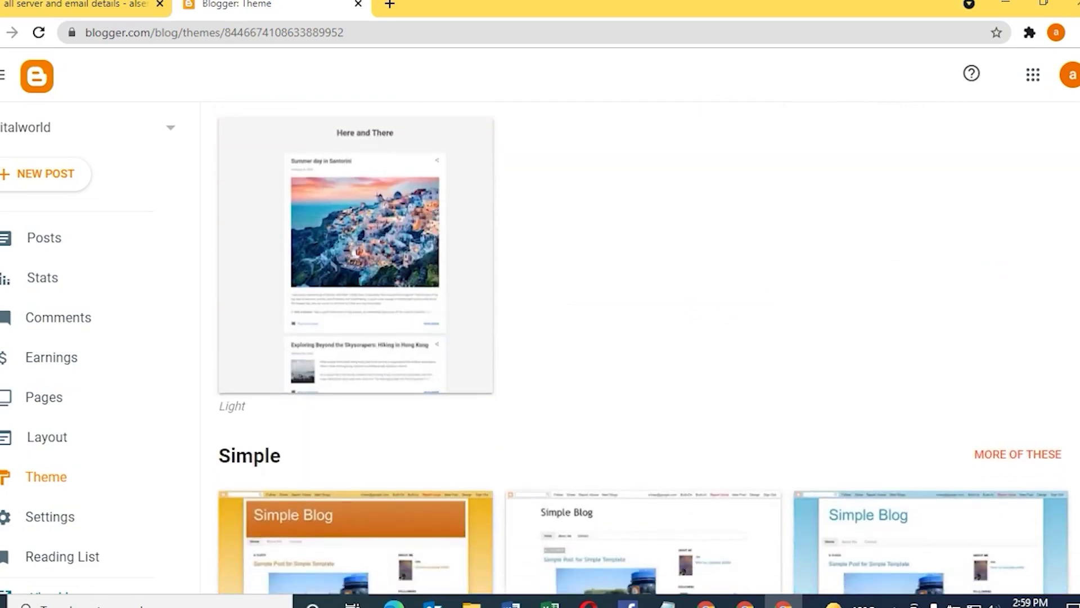
{"action": "scroll", "coordinate": [643, 349], "scroll_direction": "down", "scroll_amount": 10}
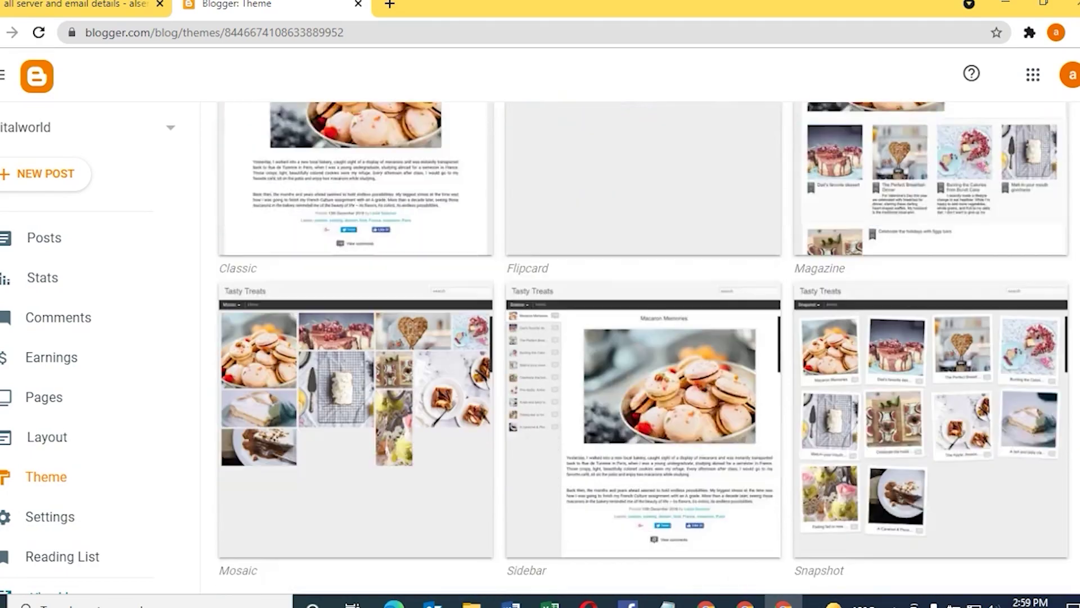
{"action": "scroll", "coordinate": [643, 348], "scroll_direction": "down", "scroll_amount": 15}
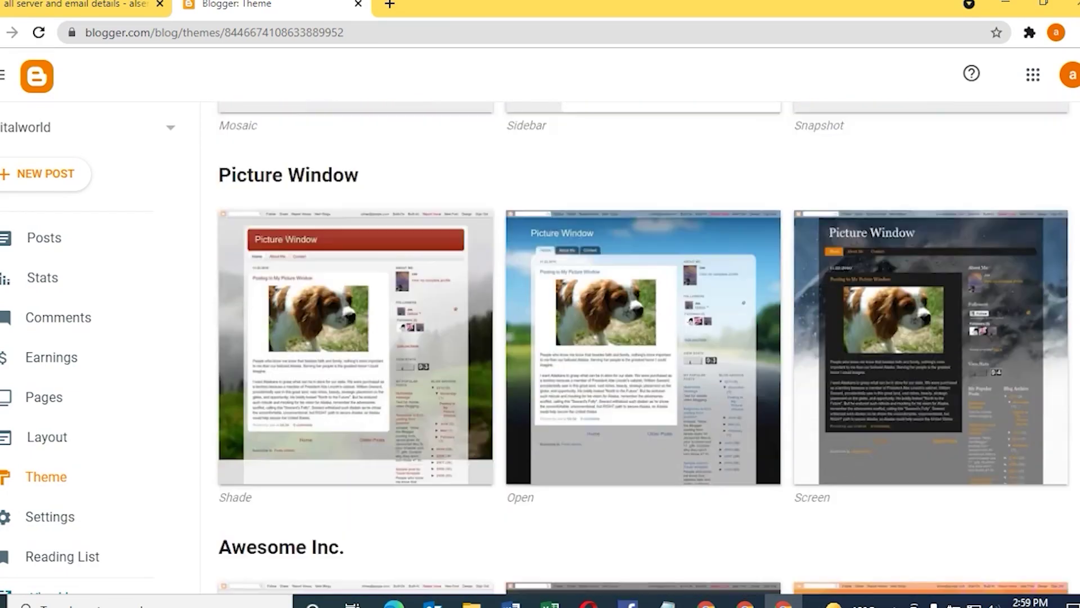
{"action": "scroll", "coordinate": [643, 349], "scroll_direction": "down", "scroll_amount": 19}
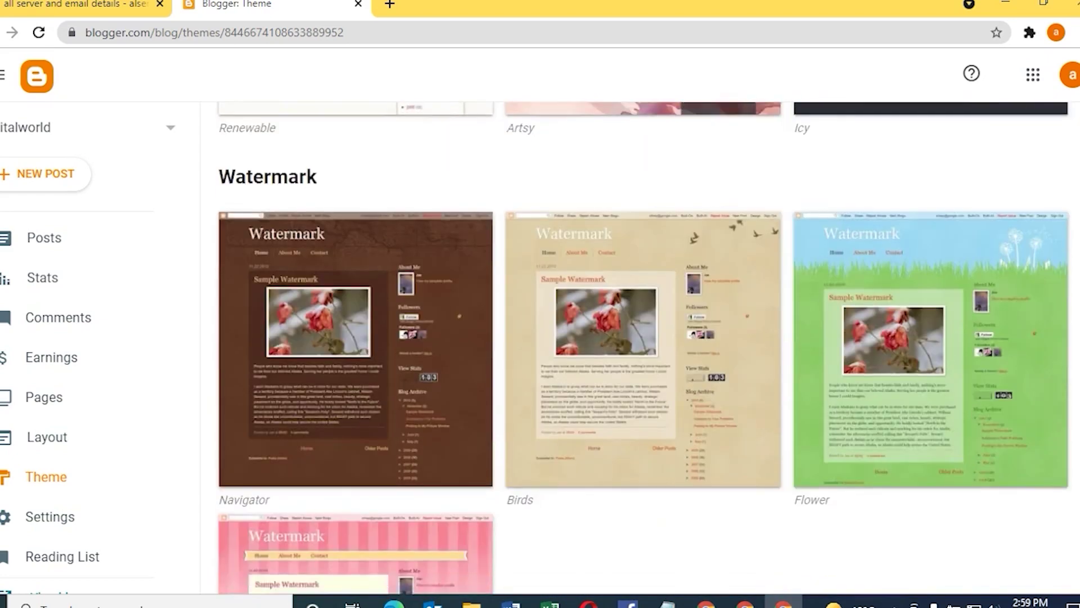
{"action": "scroll", "coordinate": [643, 349], "scroll_direction": "up", "scroll_amount": 20}
{"action": "scroll", "coordinate": [643, 349], "scroll_direction": "up", "scroll_amount": 14}
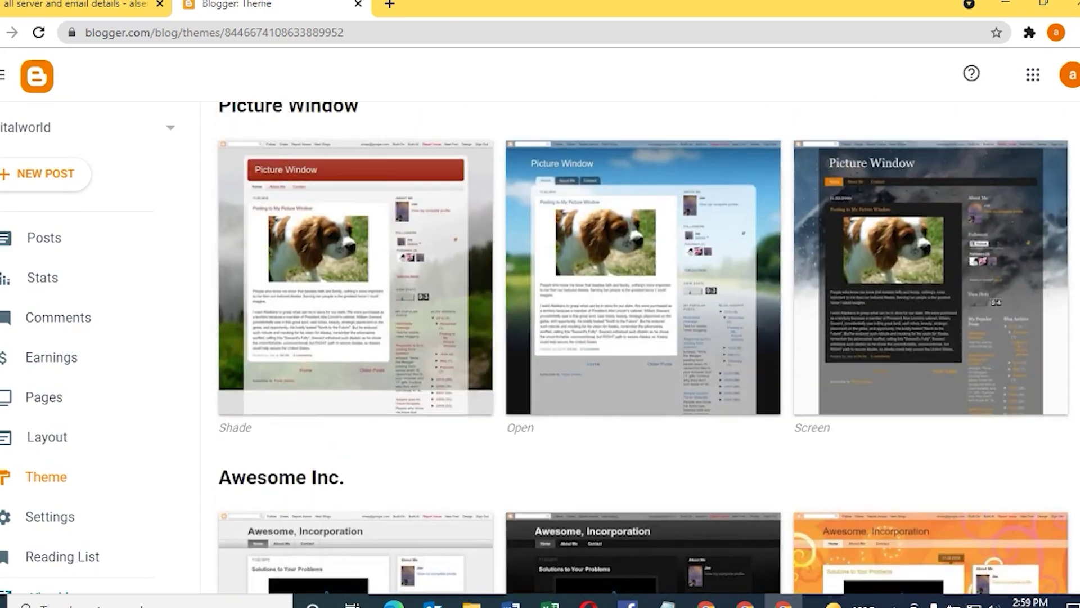
{"action": "scroll", "coordinate": [643, 348], "scroll_direction": "up", "scroll_amount": 3}
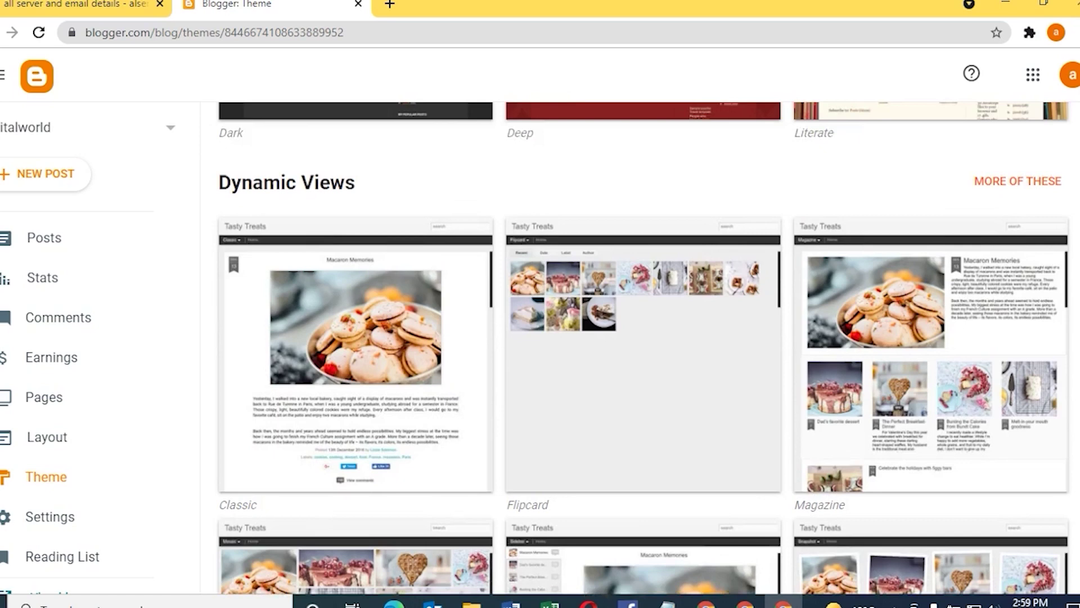
Apply the Dynamic Views Magazine theme to the blog and accept the notice about hidden gadgets
{"action": "left_click", "coordinate": [931, 382]}
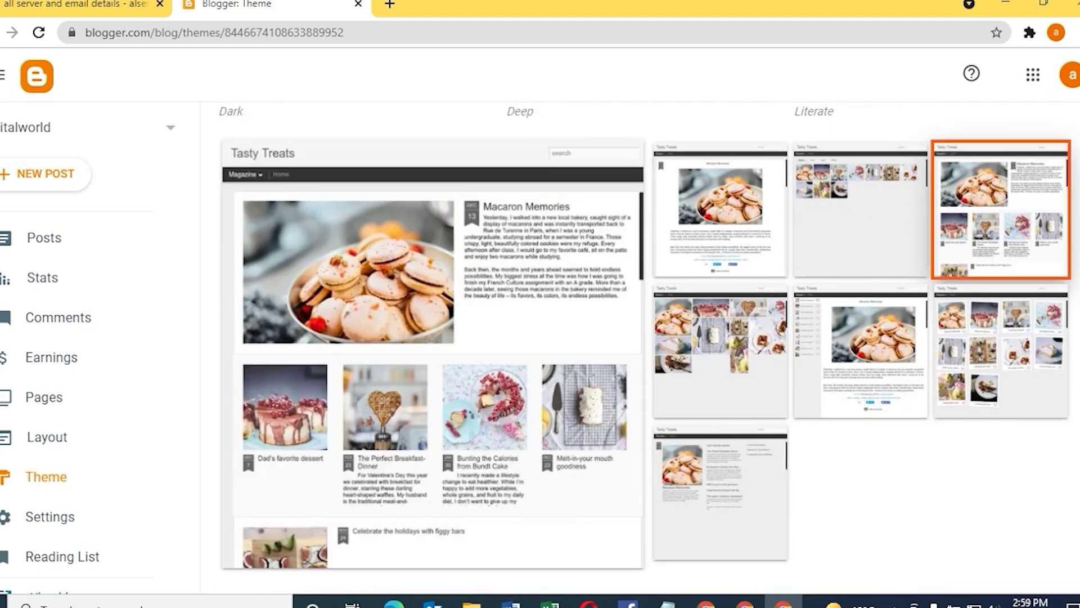
{"action": "scroll", "coordinate": [642, 349], "scroll_direction": "down", "scroll_amount": 5}
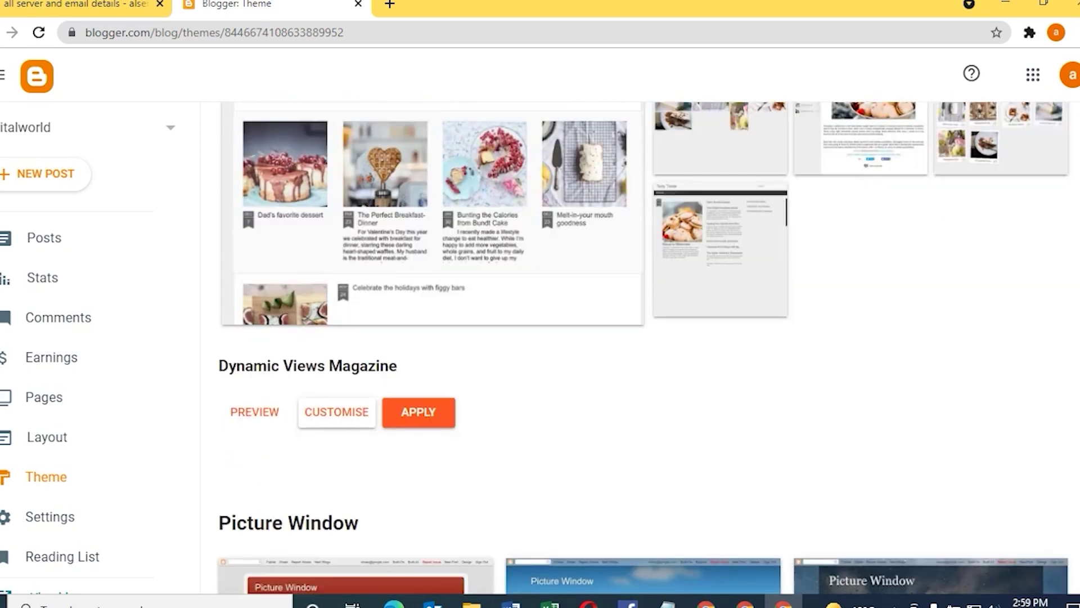
{"action": "left_click", "coordinate": [419, 370]}
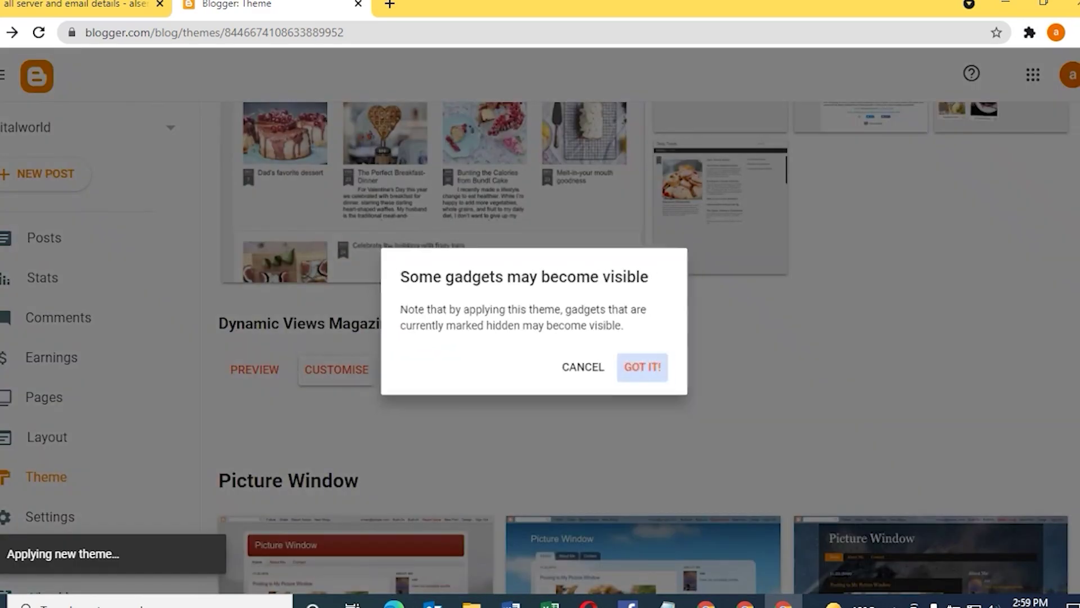
{"action": "left_click", "coordinate": [647, 368]}
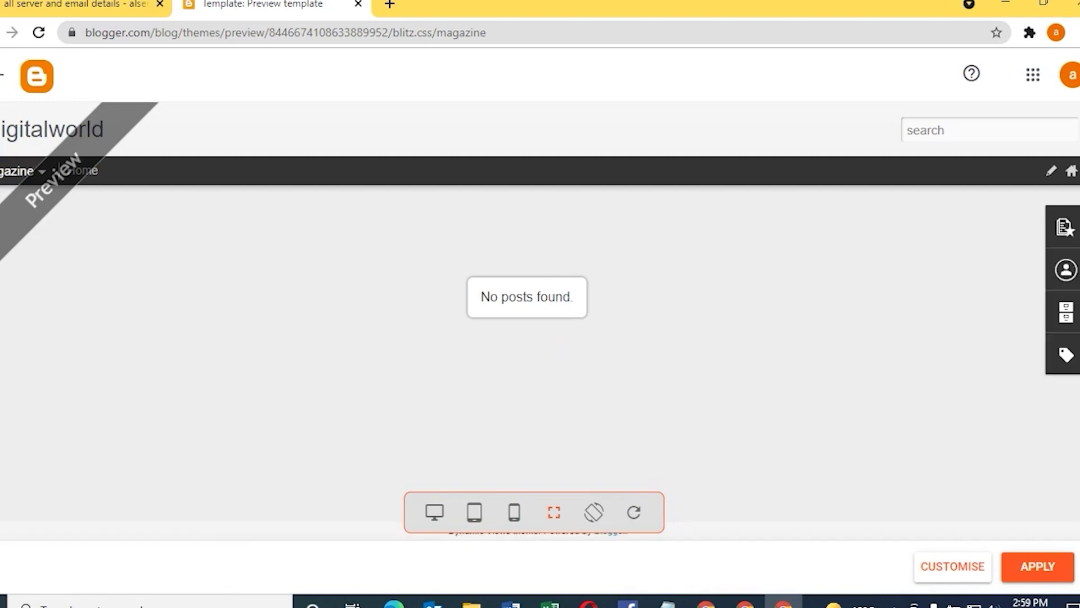
Examine the blog preview in the Dynamic Views Magazine theme and return to the theme gallery
{"action": "mouse_move", "coordinate": [1065, 227]}
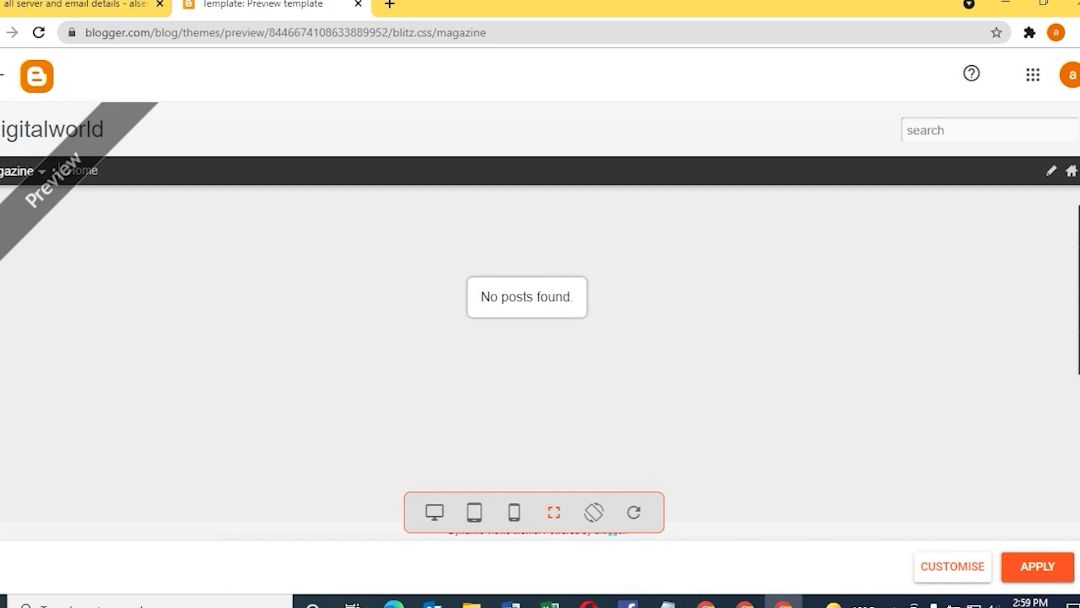
{"action": "left_click", "coordinate": [2, 75]}
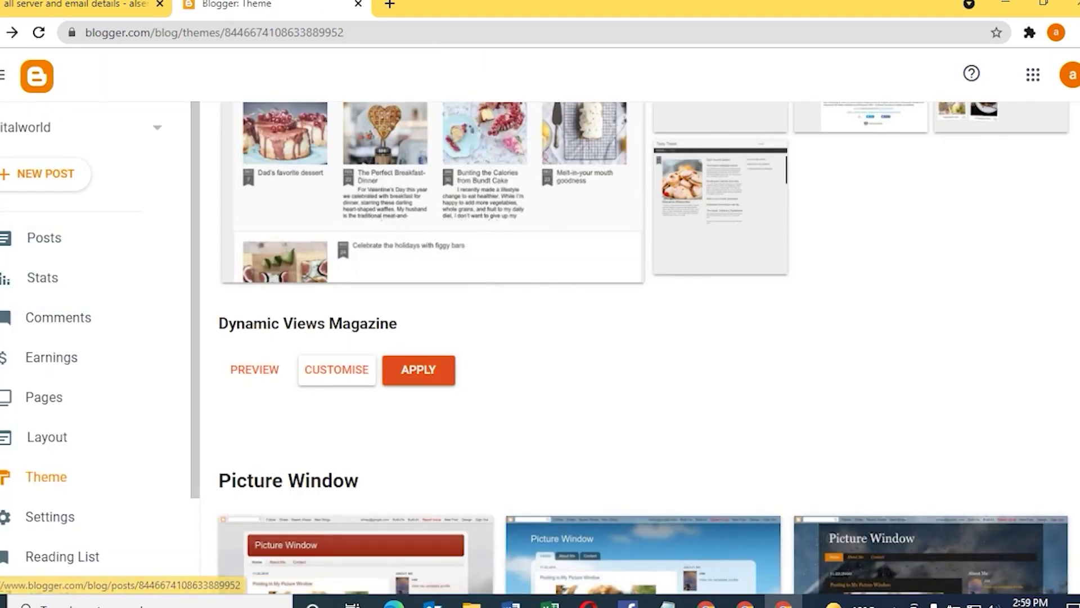
Create a new blog post and title it MY FIRST BLOG POST
{"action": "left_click", "coordinate": [45, 173]}
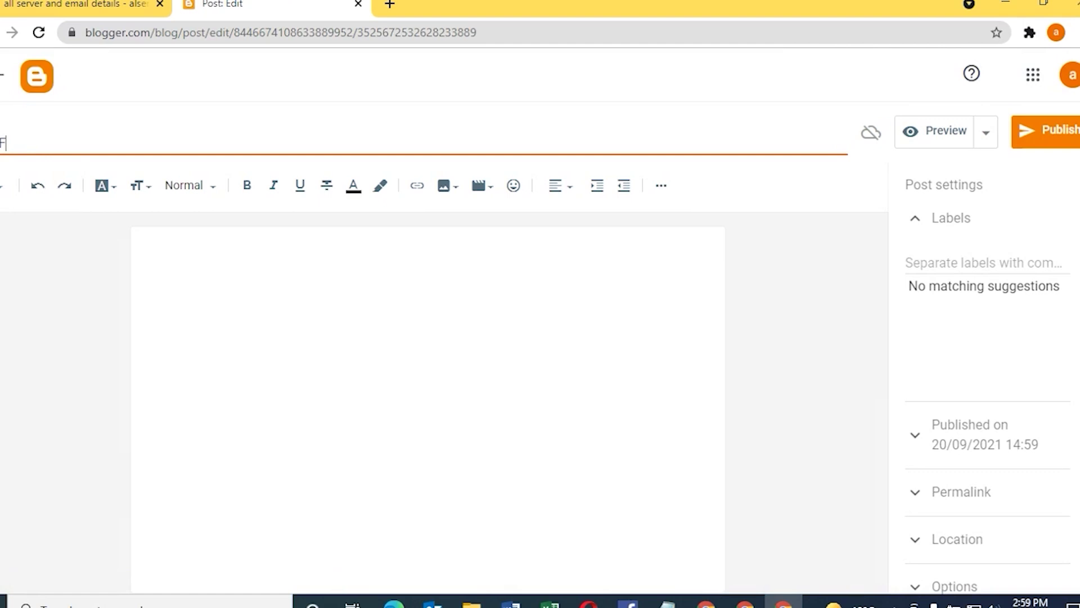
{"action": "type", "text": "IRST BLOG POST"}
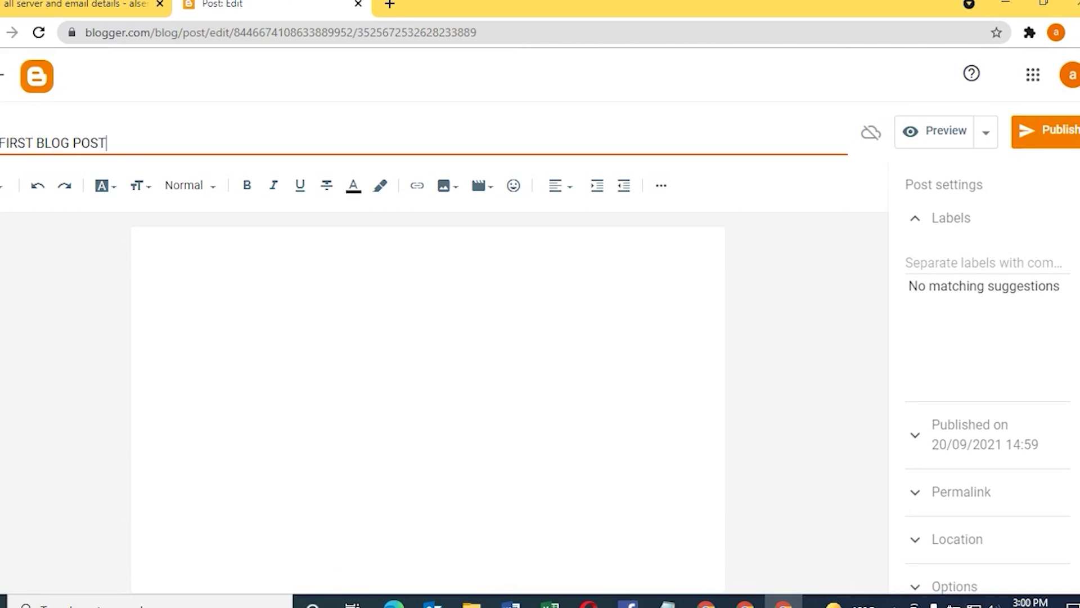
Enter "My 1st blog website post" as the opening line of the post body
{"action": "left_click", "coordinate": [147, 248]}
{"action": "type", "text": "My 1"}
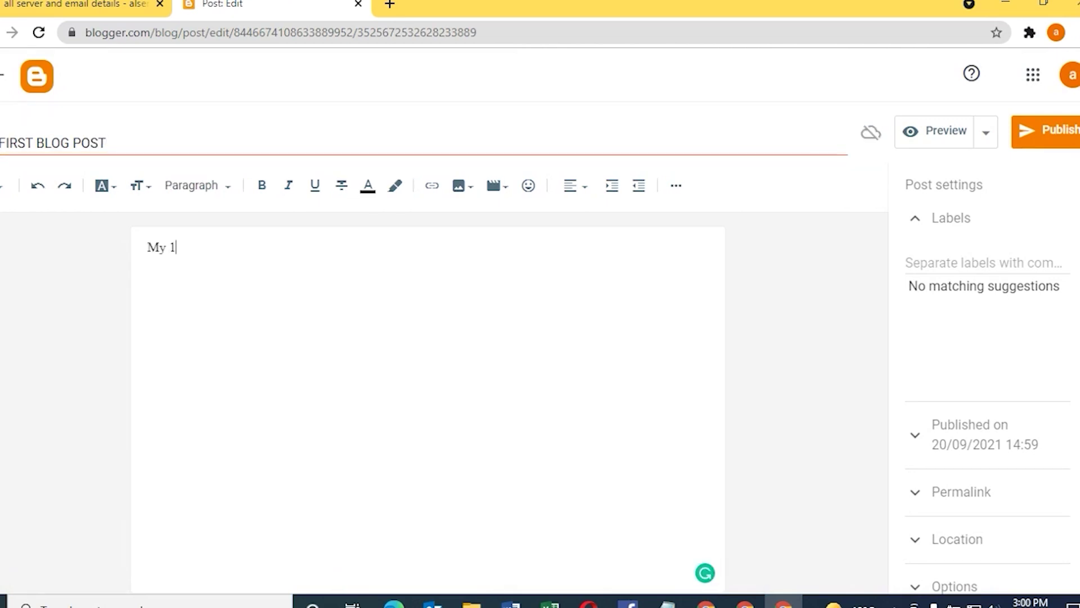
{"action": "type", "text": "st blog website post"}
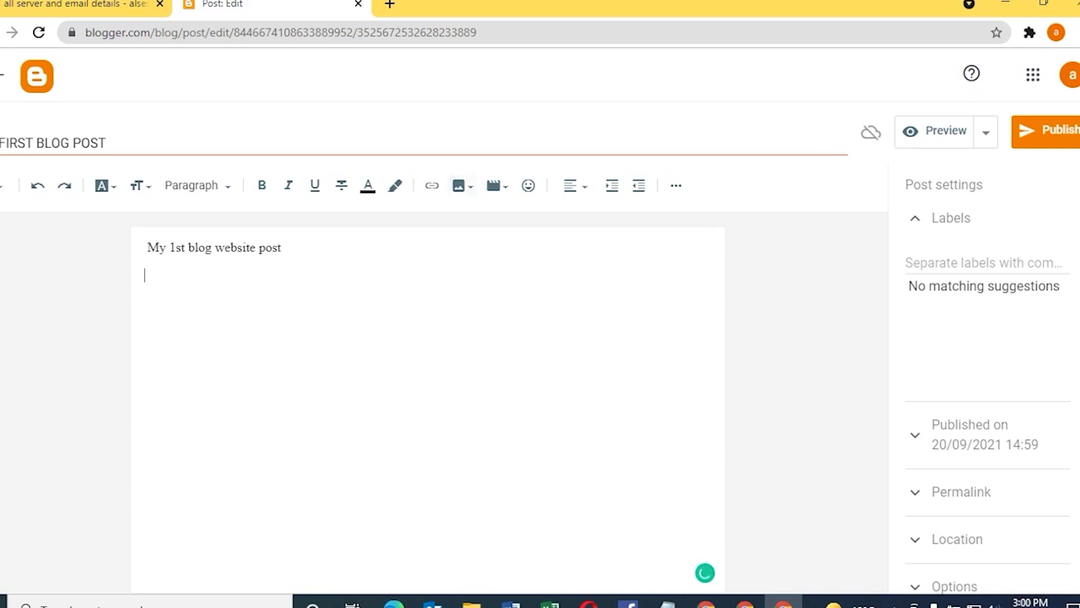
{"action": "left_click", "coordinate": [459, 185]}
{"action": "left_click", "coordinate": [518, 270]}
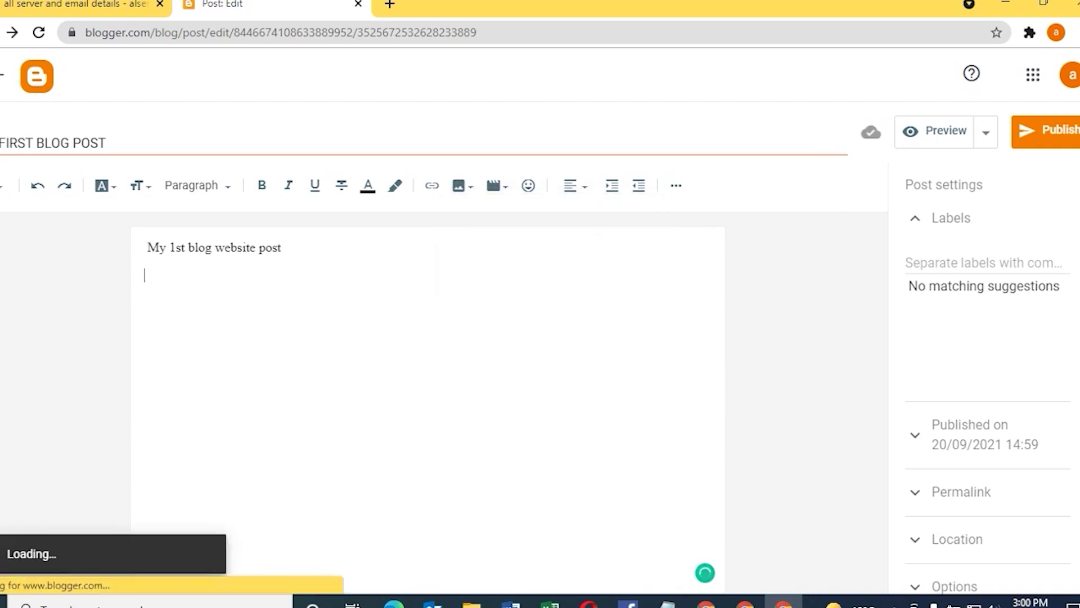
{"action": "left_click", "coordinate": [458, 185]}
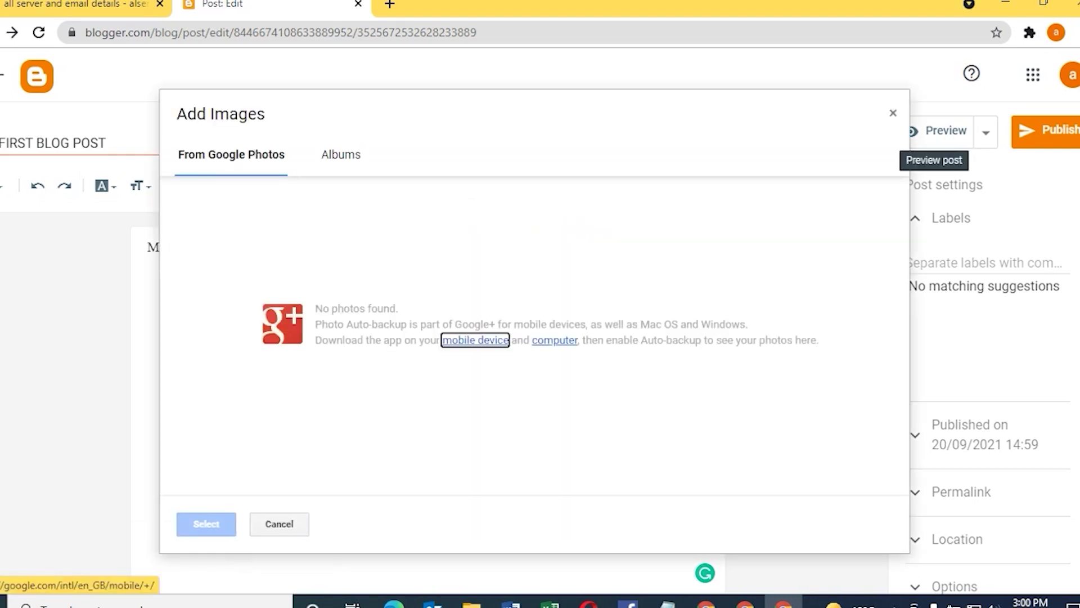
{"action": "left_click", "coordinate": [892, 113]}
Upload the kneeling footballer image from the computer and insert it below the opening line
{"action": "left_click", "coordinate": [463, 185]}
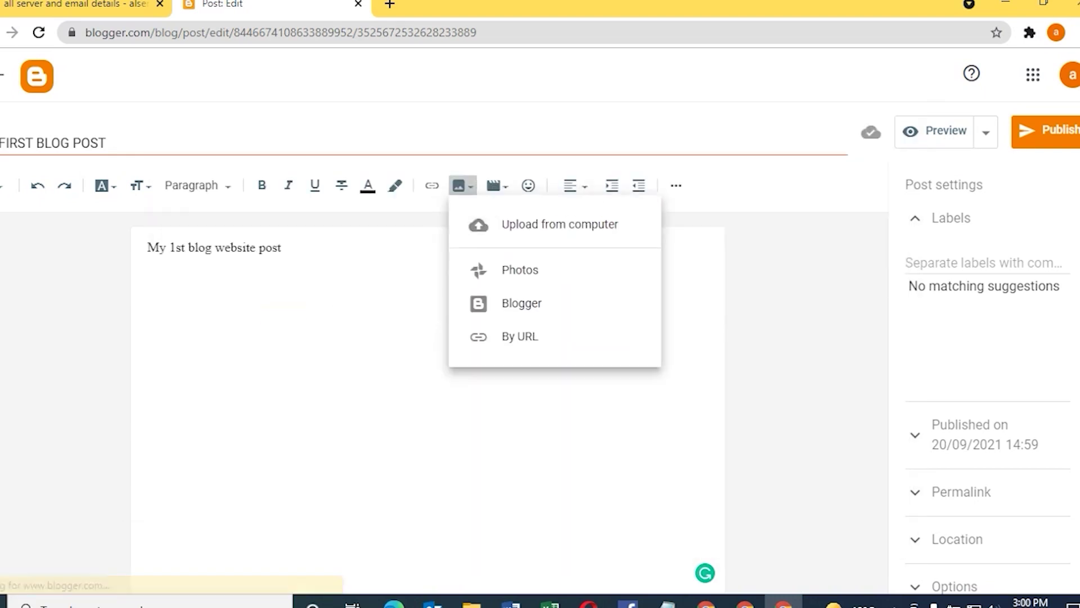
{"action": "left_click", "coordinate": [560, 224]}
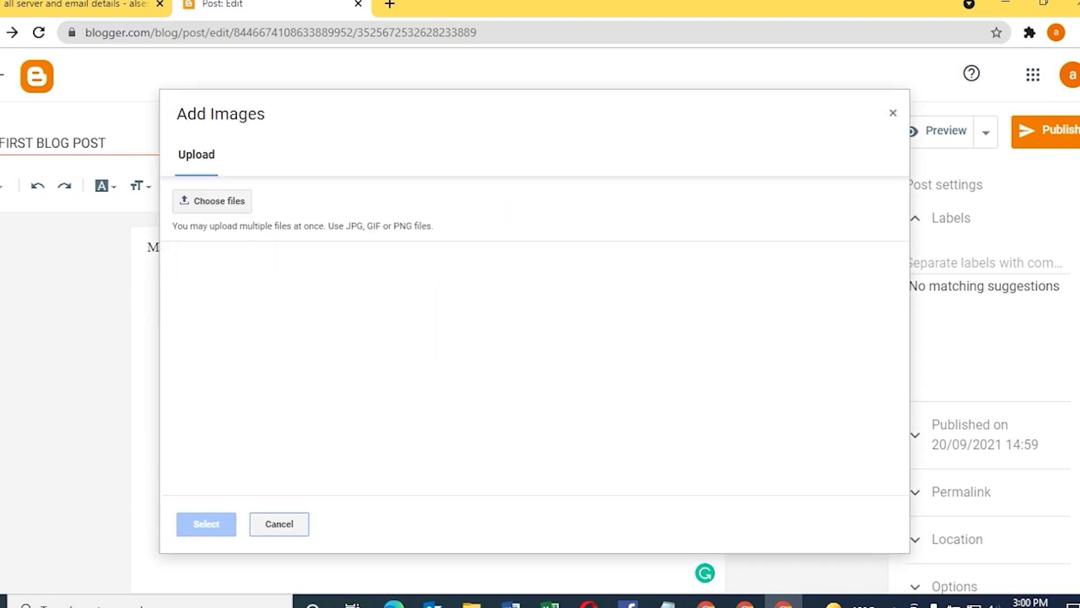
{"action": "left_click", "coordinate": [212, 201]}
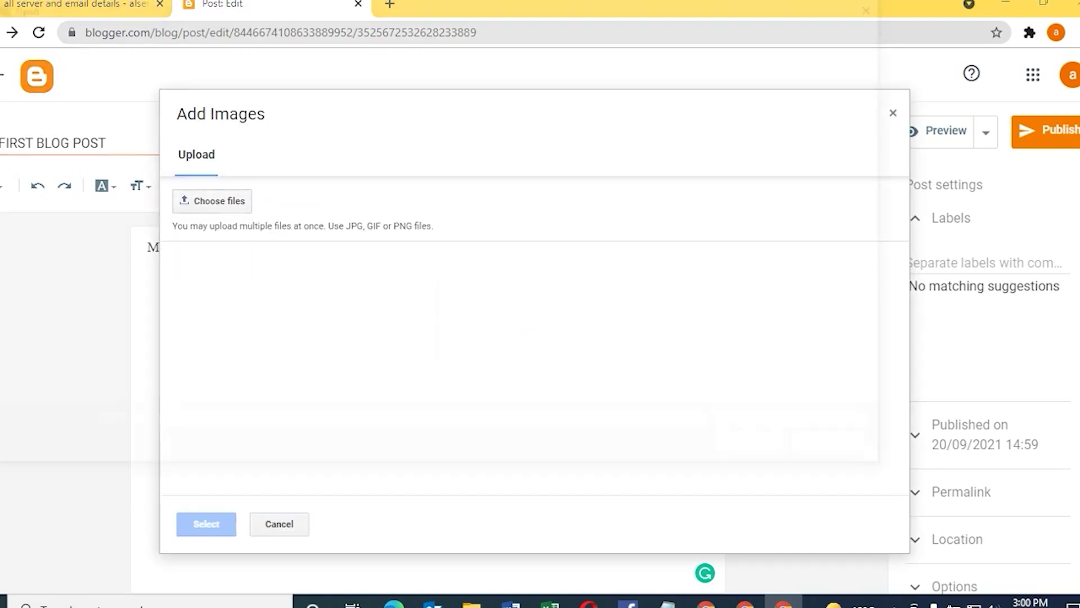
{"action": "double_click", "coordinate": [543, 292]}
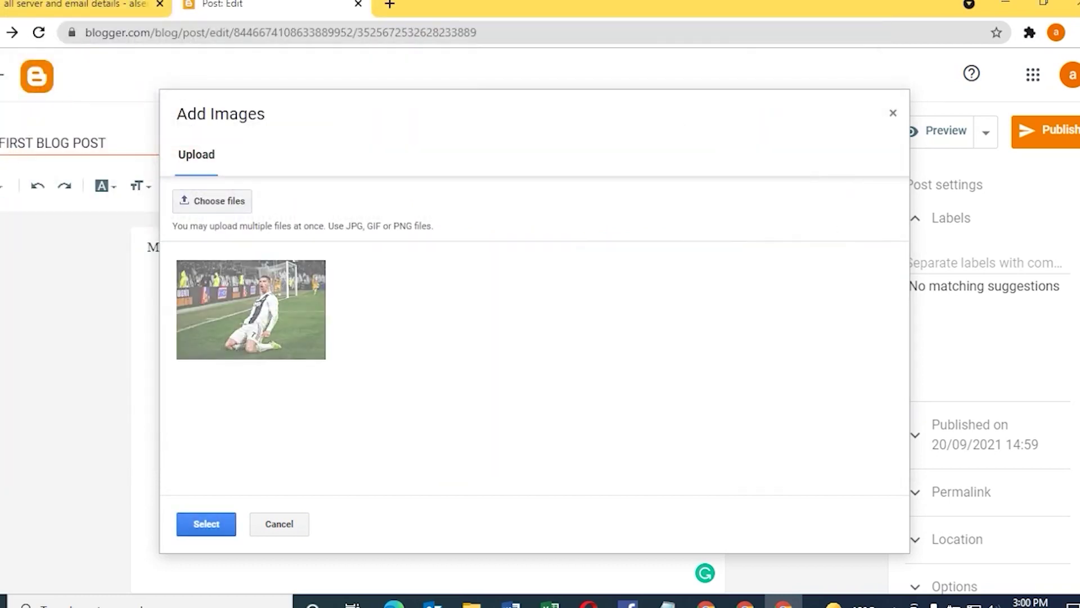
{"action": "left_click", "coordinate": [251, 309]}
{"action": "left_click", "coordinate": [206, 524]}
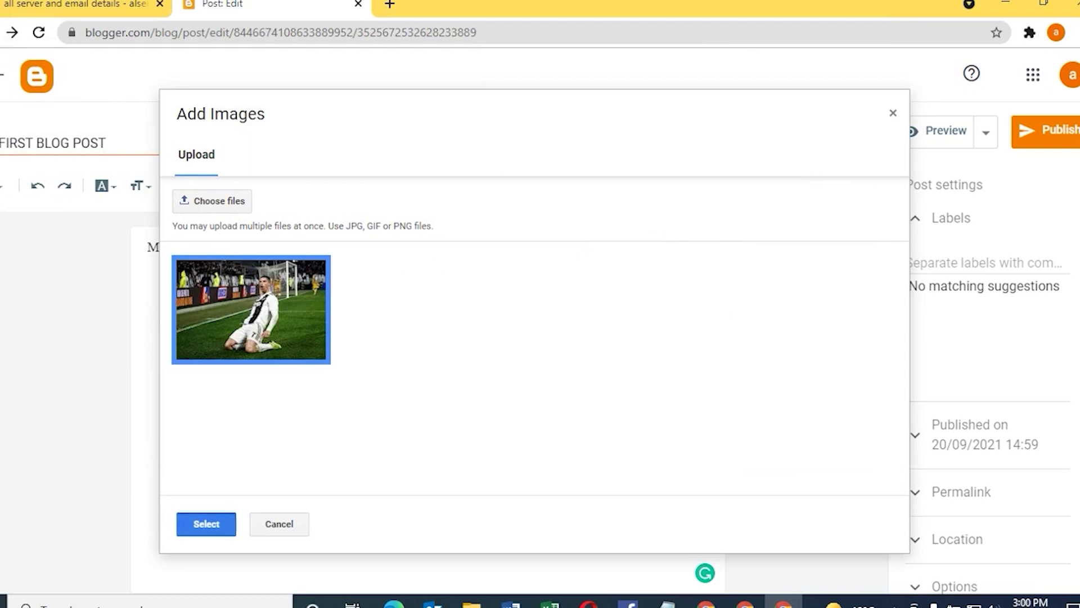
Below the image, write "Easly we can create our website or portfolio or a website for share to some on about our"
{"action": "left_click", "coordinate": [146, 453]}
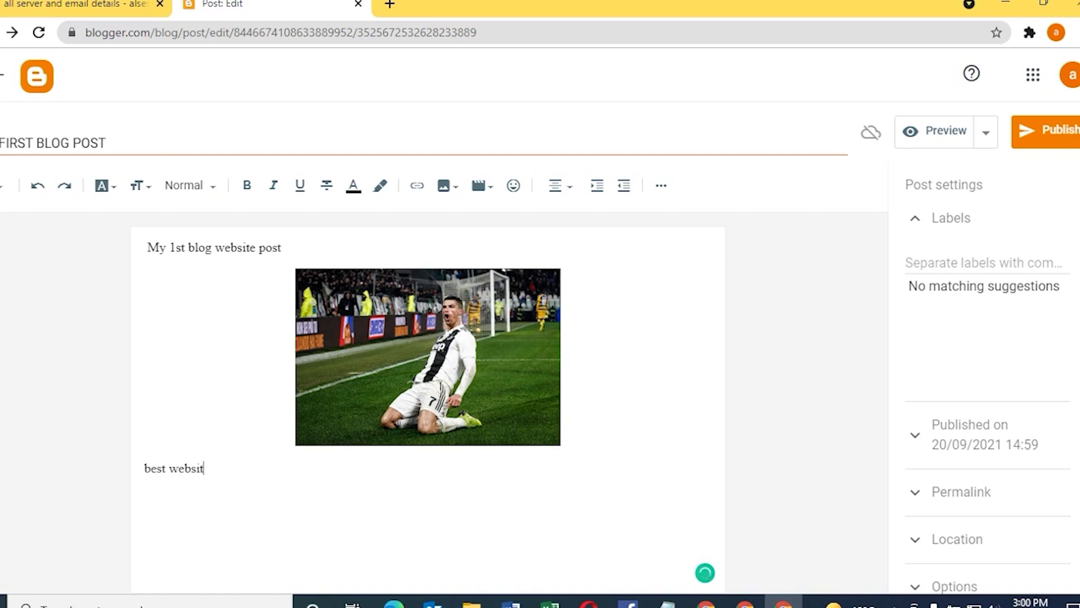
{"action": "key", "text": "BackSpace"}
{"action": "key", "text": "BackSpace"}
{"action": "key", "text": "BackSpace"}
{"action": "key", "text": "BackSpace"}
{"action": "key", "text": "BackSpace"}
{"action": "key", "text": "BackSpace"}
{"action": "key", "text": "BackSpace"}
{"action": "key", "text": "BackSpace"}
{"action": "key", "text": "BackSpace"}
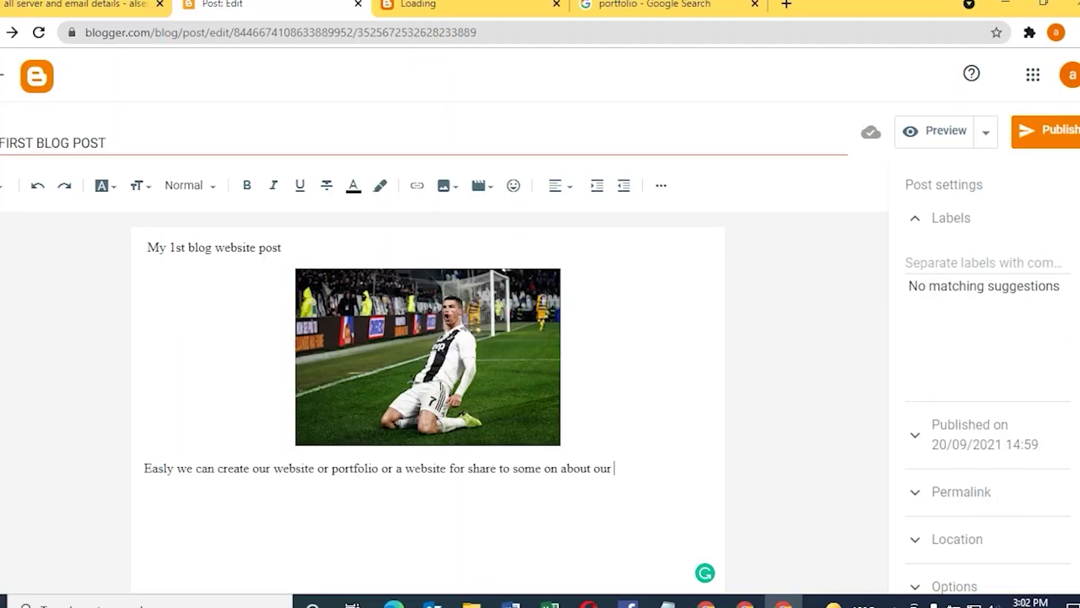
Paste the copied Investopedia portfolio definition after the sentence and publish the post
{"action": "key", "text": "ctrl+v"}
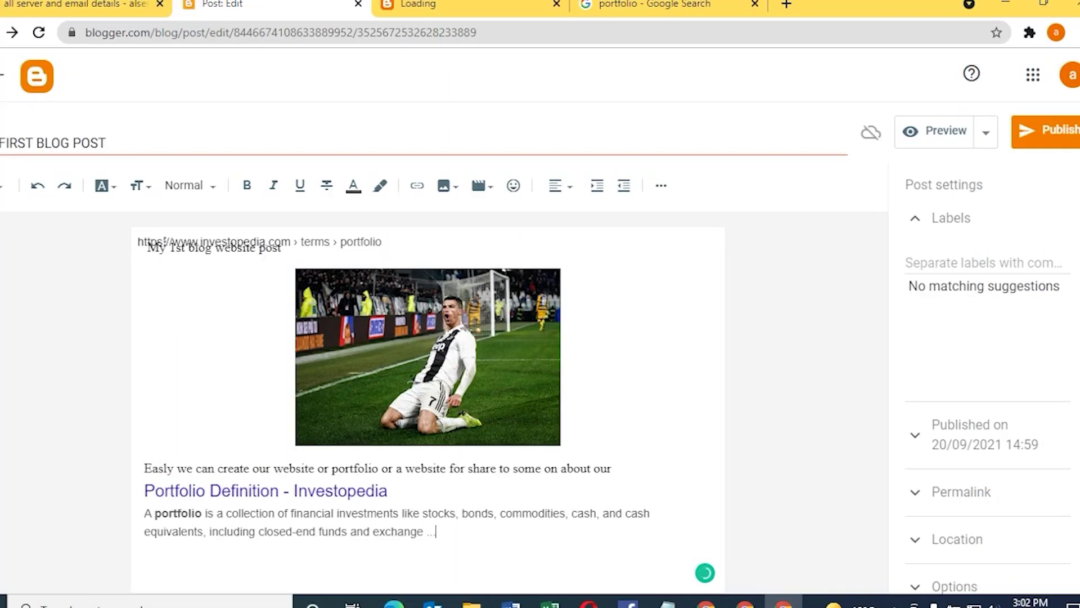
{"action": "left_click", "coordinate": [1047, 130]}
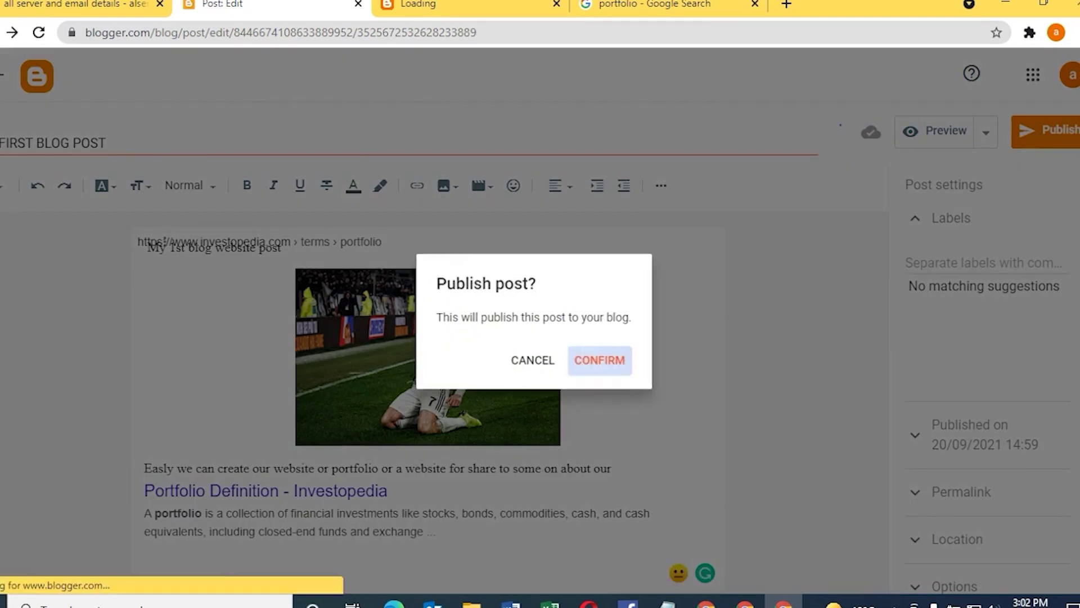
{"action": "left_click", "coordinate": [600, 360]}
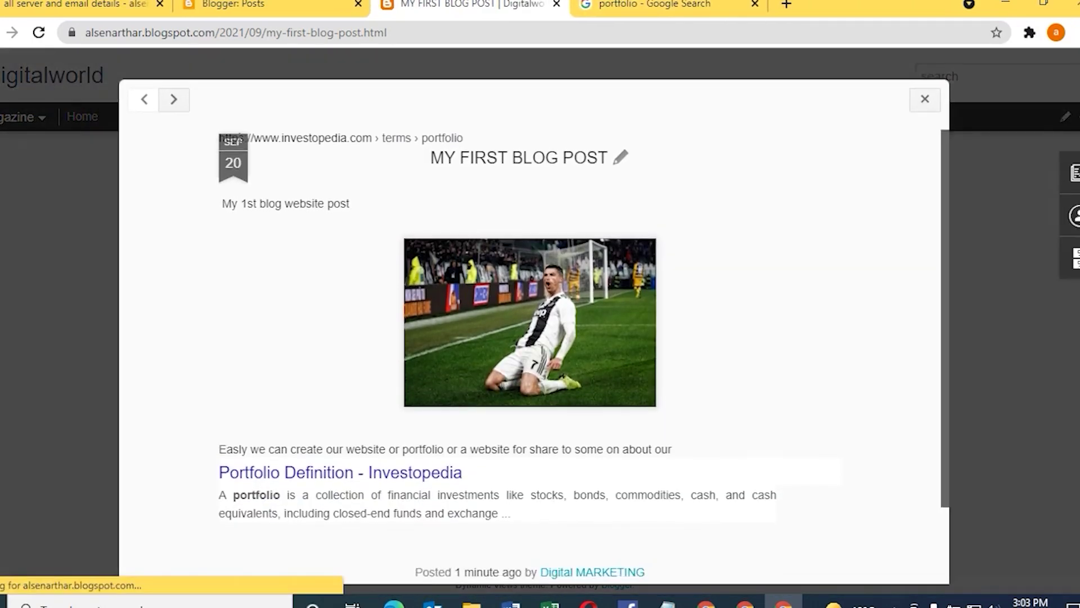
Review the published post down to its comment form, close it, and highlight the blog's web address on the home page
{"action": "scroll", "coordinate": [529, 337], "scroll_direction": "down", "scroll_amount": 5}
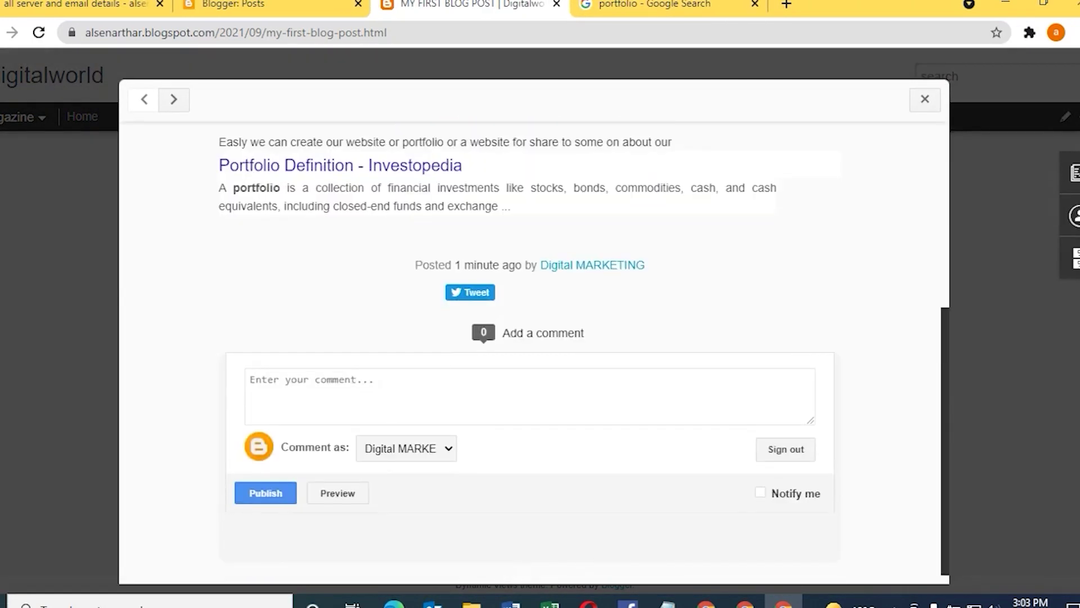
{"action": "scroll", "coordinate": [528, 337], "scroll_direction": "up", "scroll_amount": 5}
{"action": "left_click", "coordinate": [924, 99]}
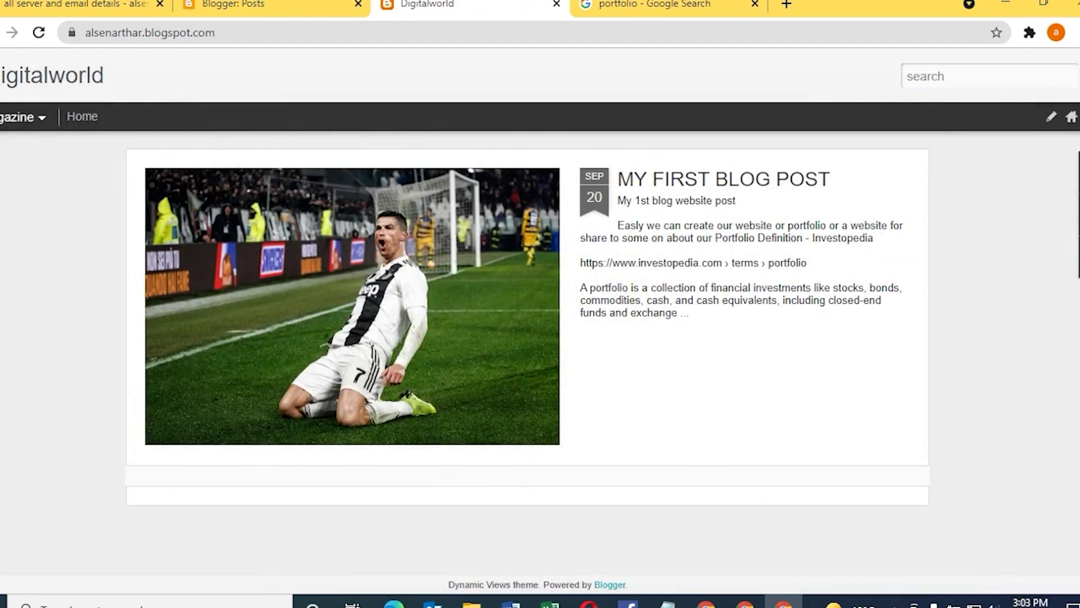
{"action": "left_click_drag", "start_coordinate": [217, 33], "coordinate": [85, 33]}
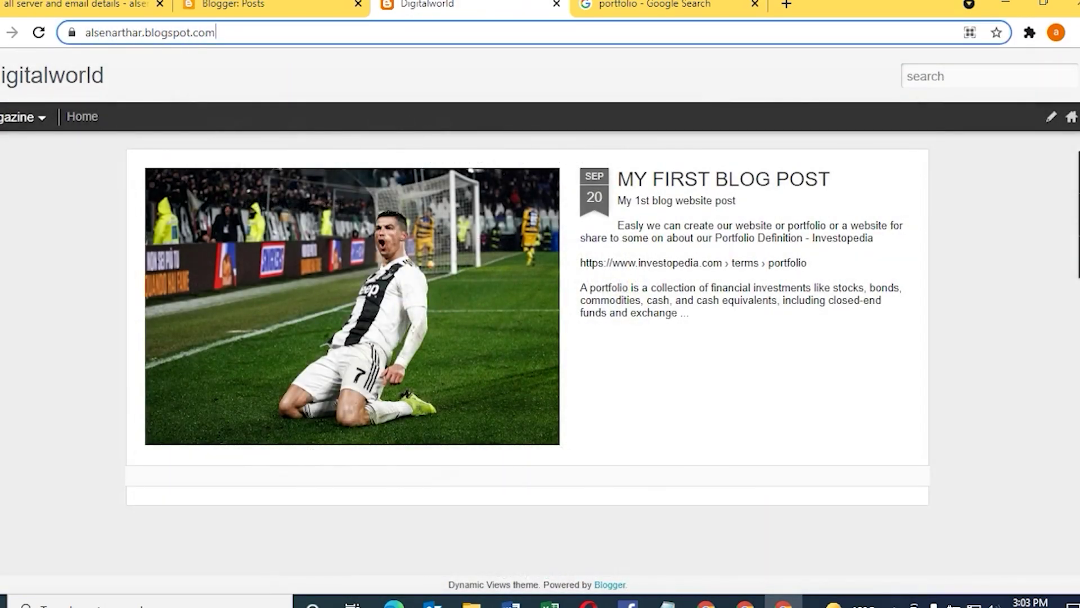
{"action": "left_click_drag", "start_coordinate": [217, 33], "coordinate": [84, 33]}
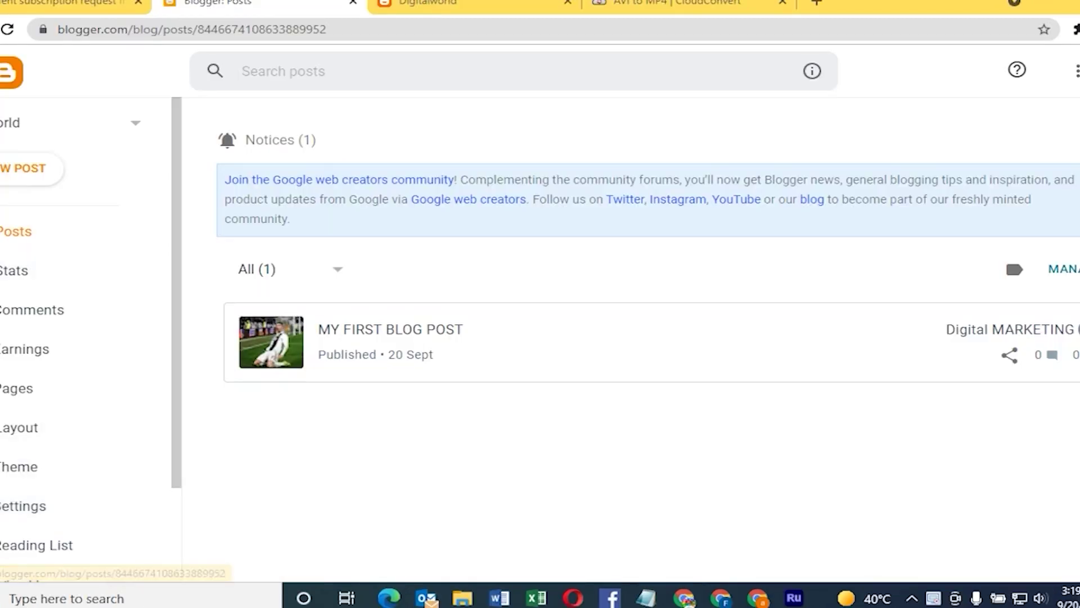
Create a second post titled "new ideas to share" and insert the "How Search engine Works?" image
{"action": "left_click", "coordinate": [25, 168]}
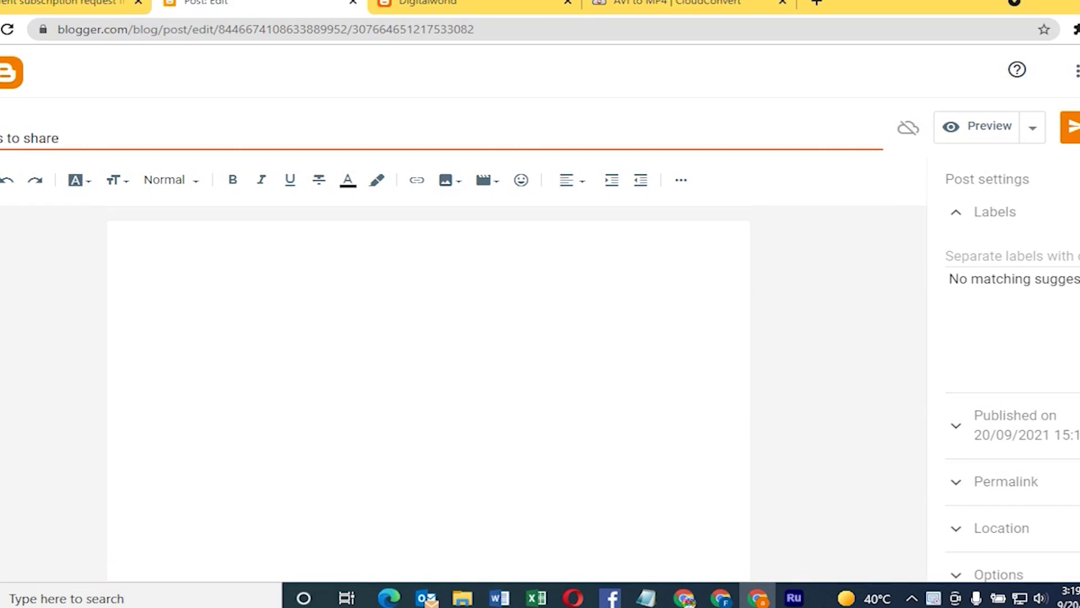
{"action": "left_click", "coordinate": [126, 241]}
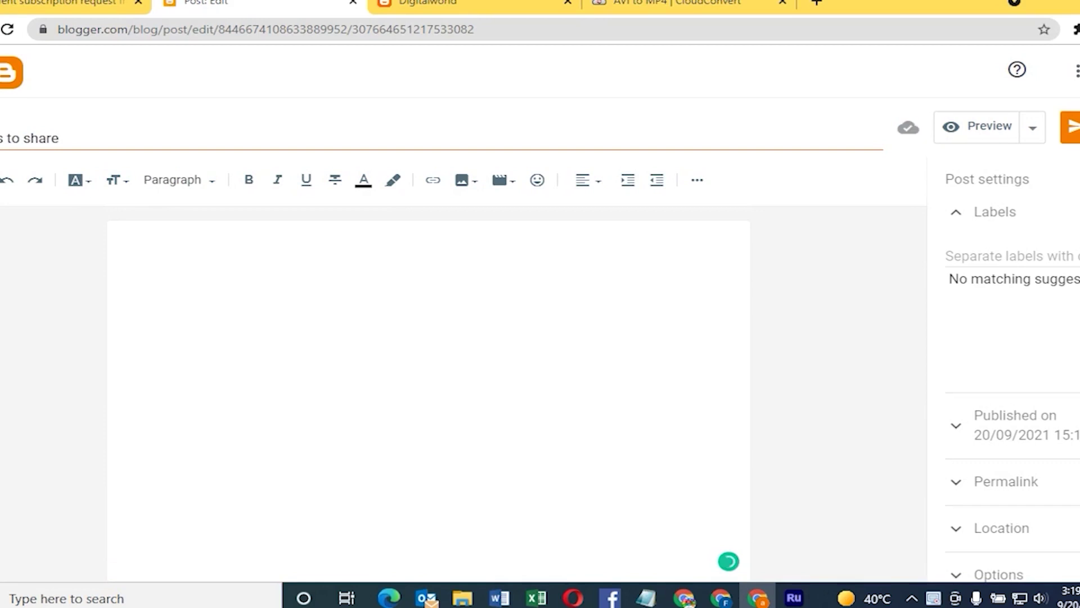
{"action": "left_click", "coordinate": [462, 180]}
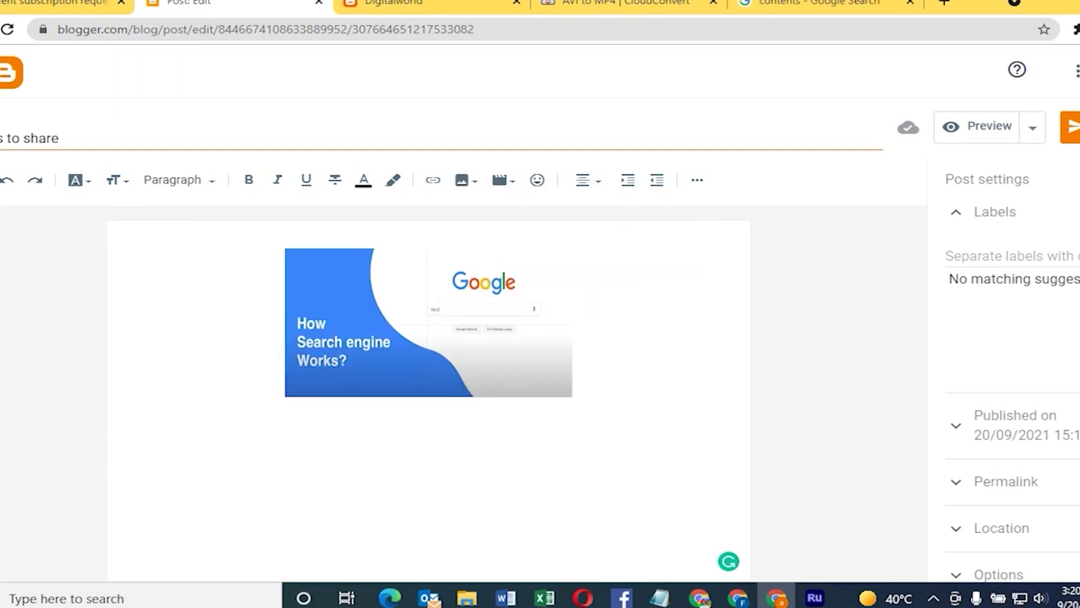
Paste the copied passage on the difference between content and contents below the image, keeping its illustration
{"action": "type", "text": "What is difference between content and contents? Content is an uncountable noun. We use it when referring to the ideas or subject matter of something (e.g., the \"content of a speech\"). Contents is a plural countable noun. We use it for things in a container or for sections of a publication (e.g., book chapters in a \"table of contents\"). 7 May 2019"}
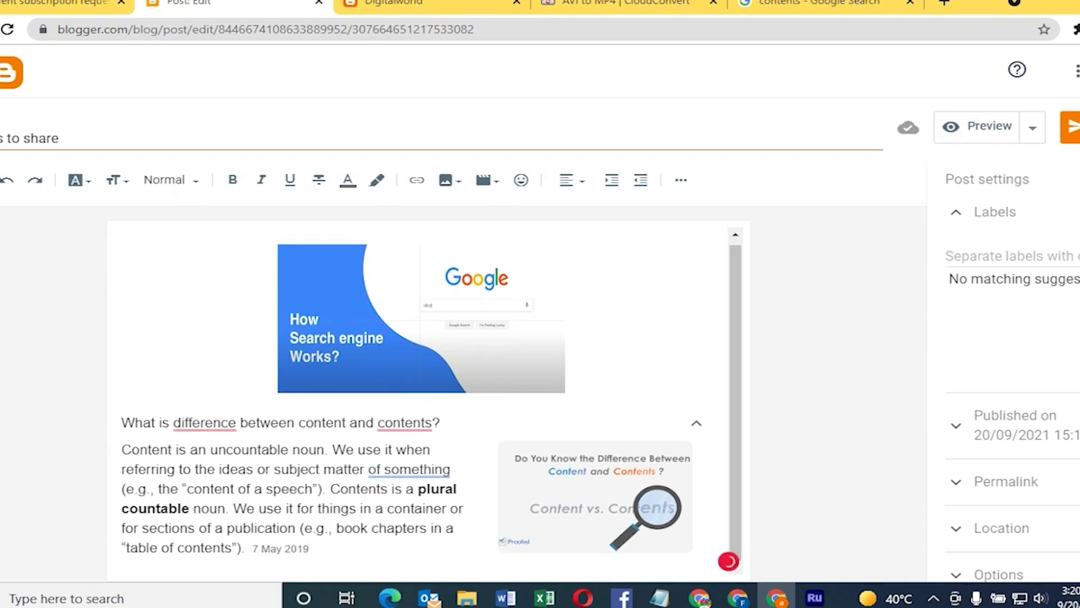
{"action": "key", "text": "Delete"}
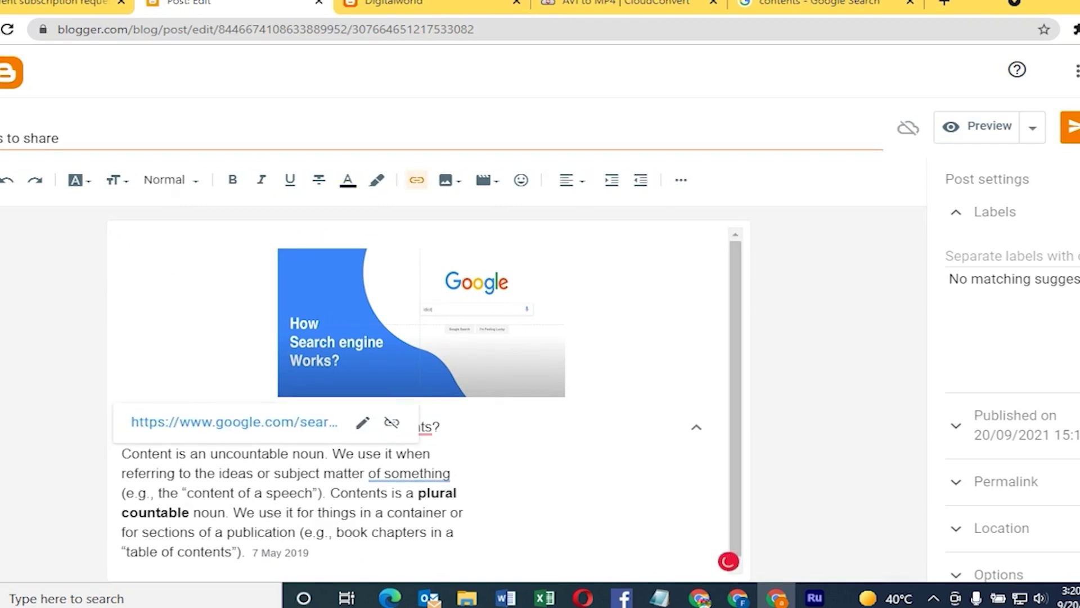
{"action": "key", "text": "ctrl+z"}
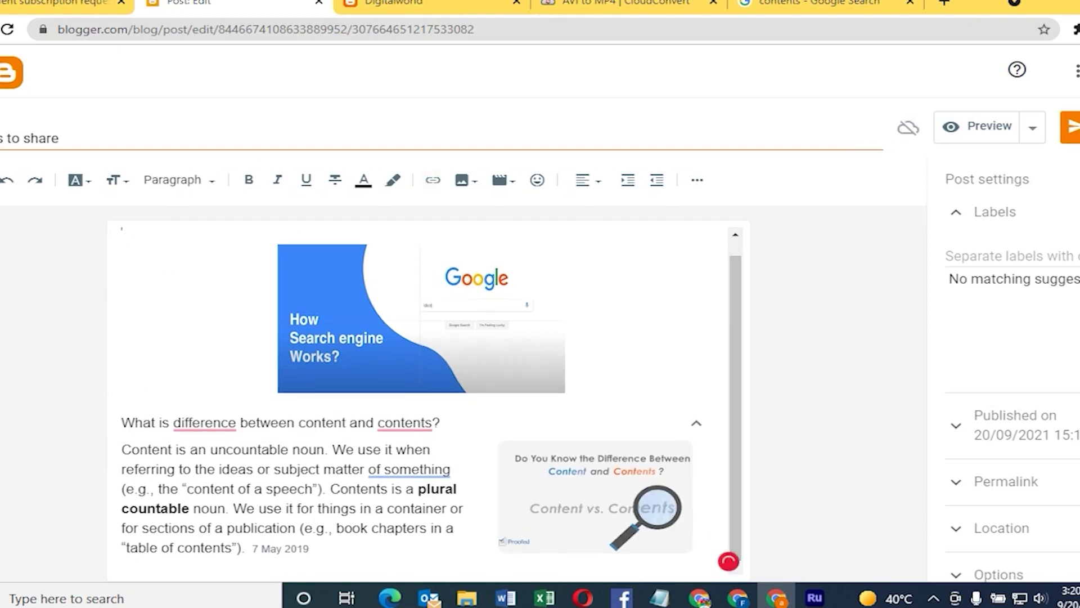
Paste the "What does the word contexts mean?" passage below the content definition and publish the post
{"action": "left_click", "coordinate": [246, 548]}
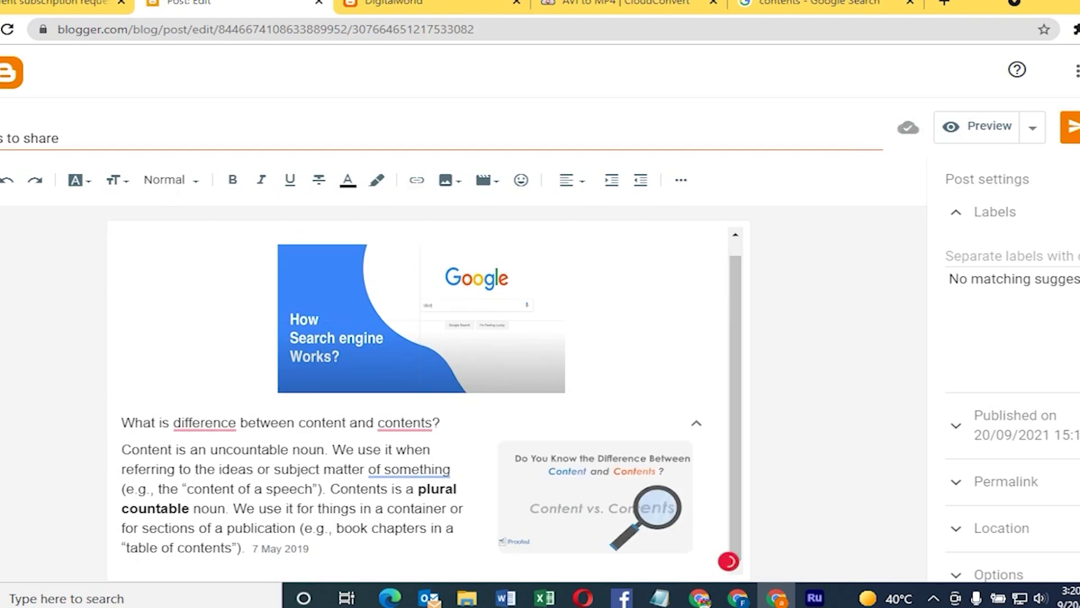
{"action": "key", "text": "Return"}
{"action": "key", "text": "Return"}
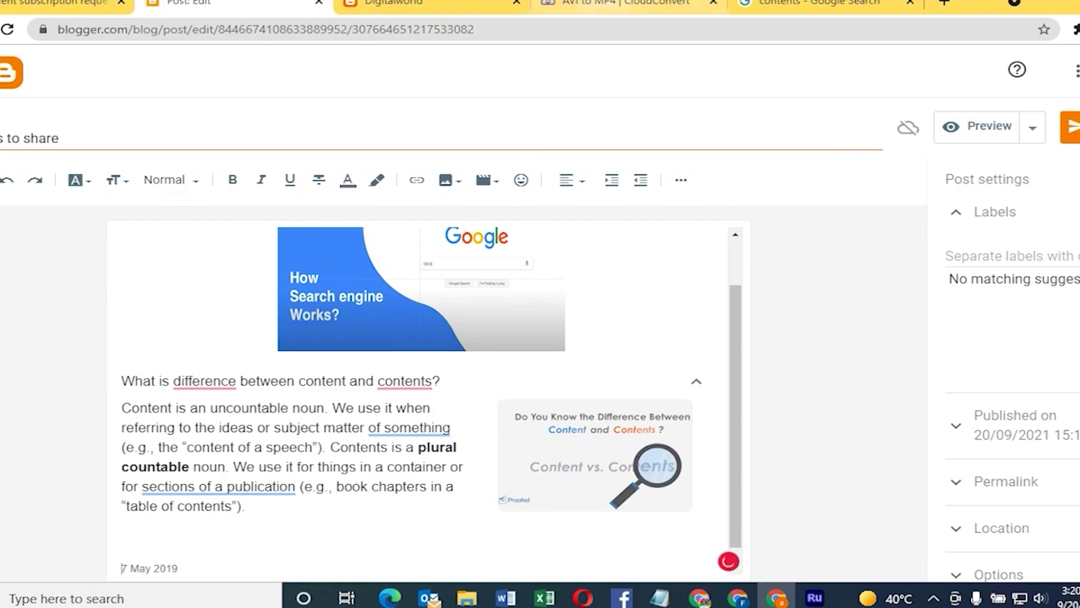
{"action": "type", "text": "What does the word contexts mean? 1 : the parts of a discourse that surround a word or passage and can throw light on its meaning. 2 : the interrelated conditions in which something exists or occurs : environment, setting the historical context of the war."}
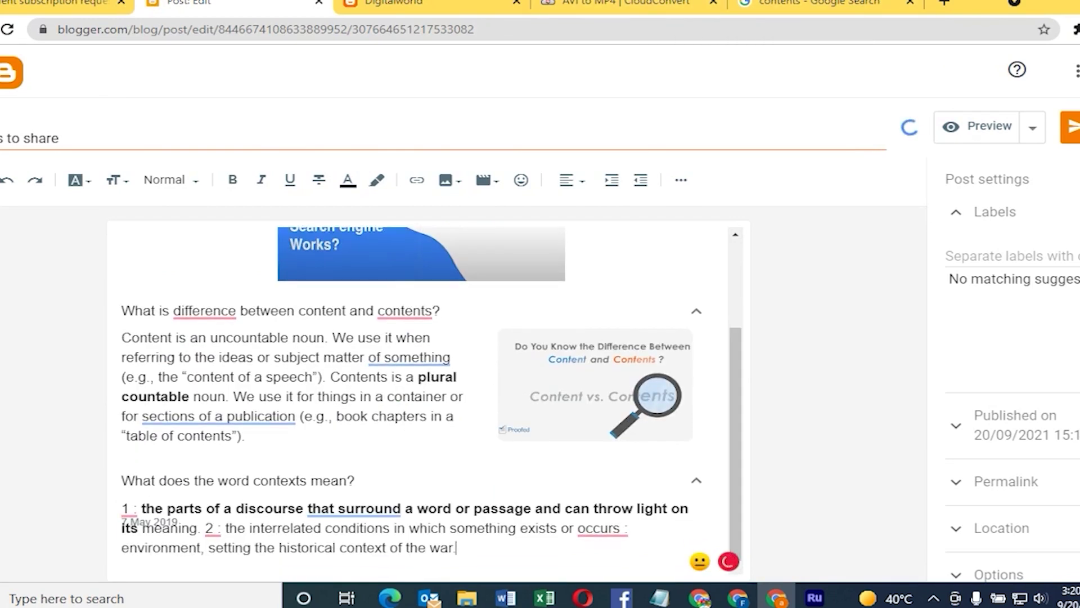
{"action": "left_click", "coordinate": [1071, 127]}
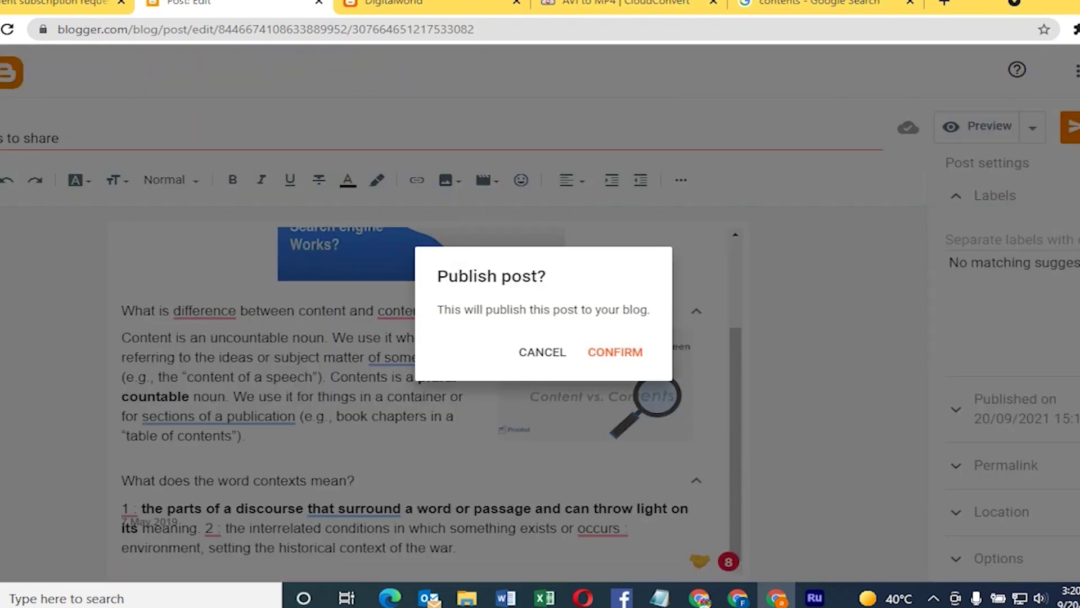
{"action": "left_click", "coordinate": [614, 352]}
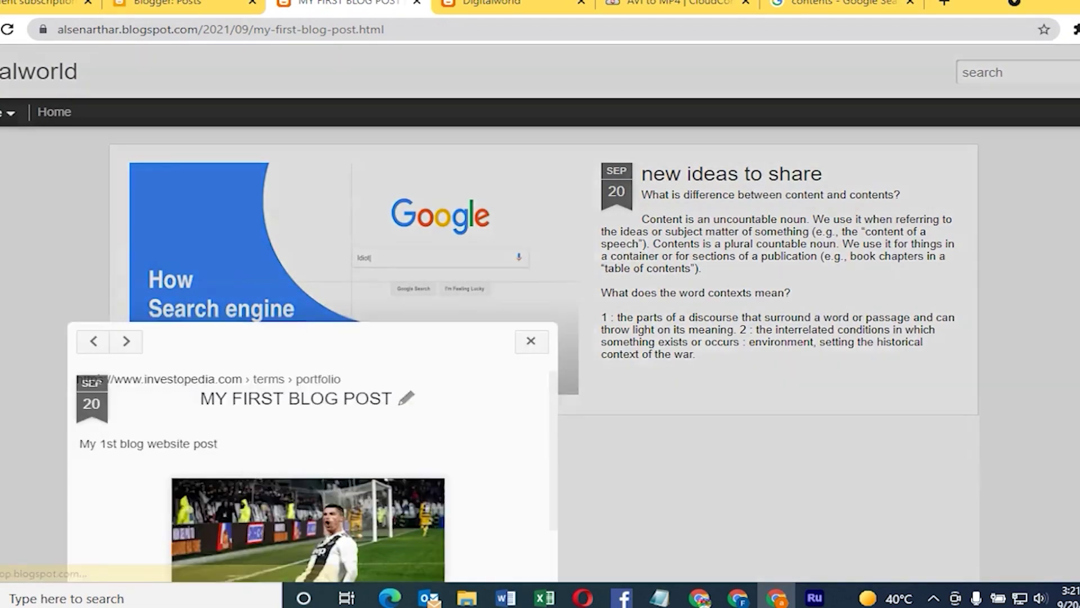
Highlight the first post's path in its web address, close the post to view the blog home page, and return to Blogger
{"action": "left_click_drag", "start_coordinate": [204, 29], "coordinate": [366, 29]}
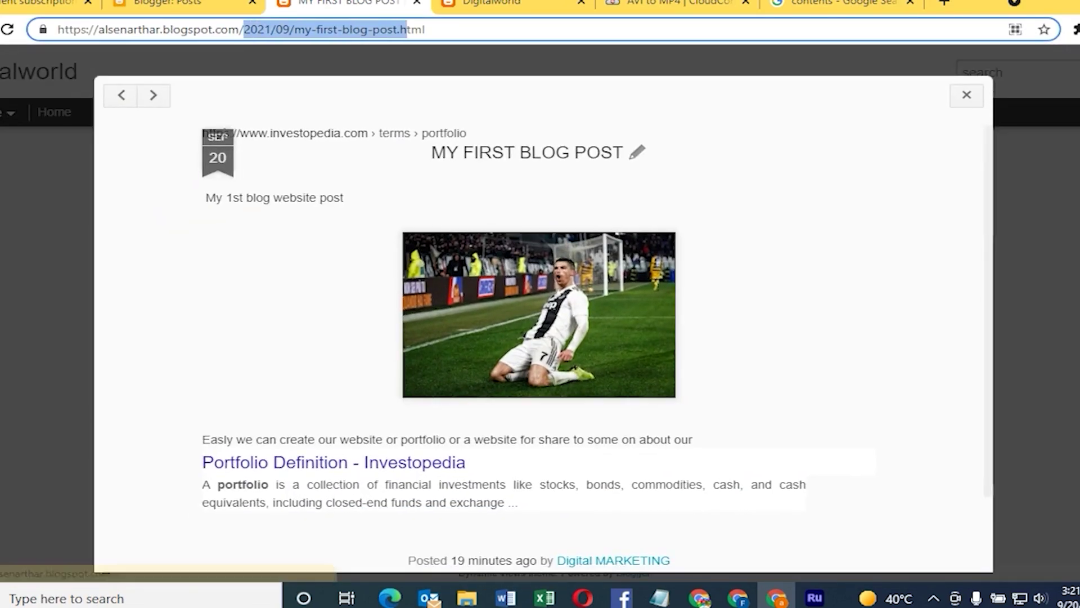
{"action": "left_click", "coordinate": [967, 96]}
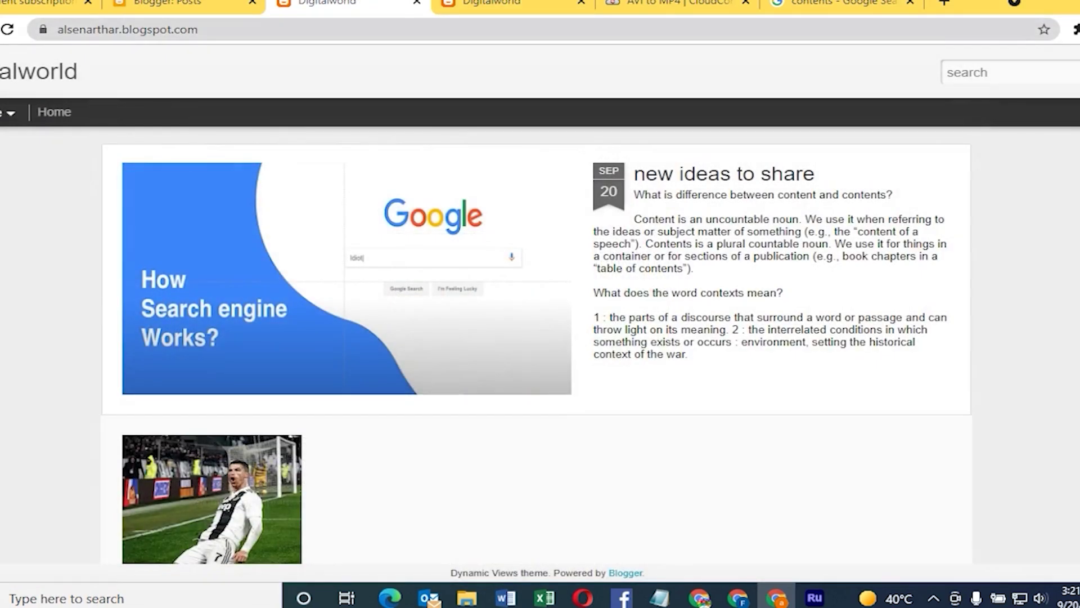
{"action": "left_click", "coordinate": [270, 30]}
{"action": "key", "text": "Return"}
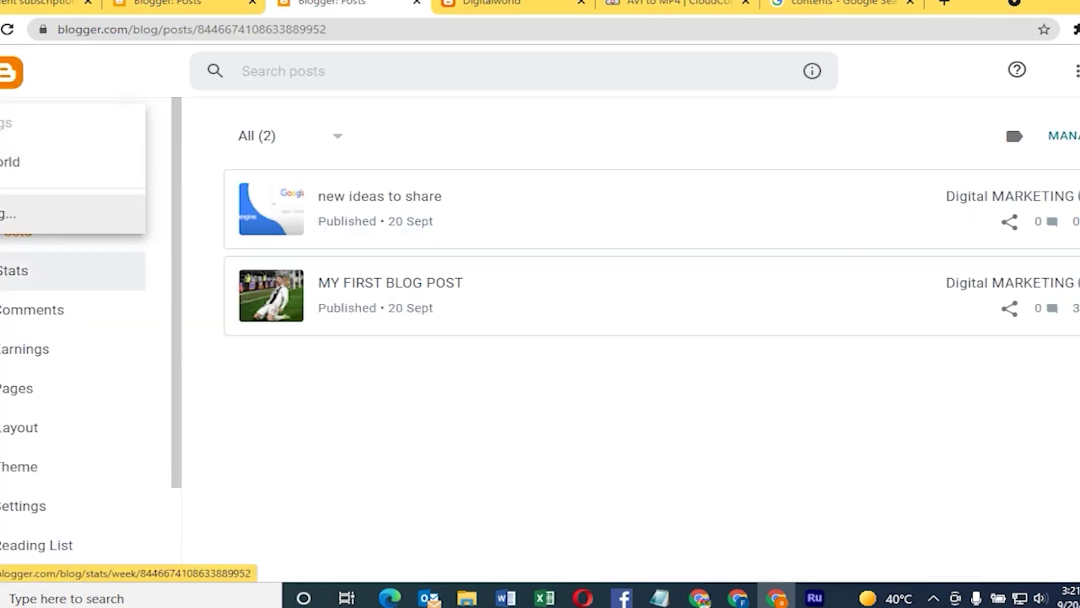
Examine the blog's statistics, including the views graph and the per-post views
{"action": "left_click", "coordinate": [85, 271]}
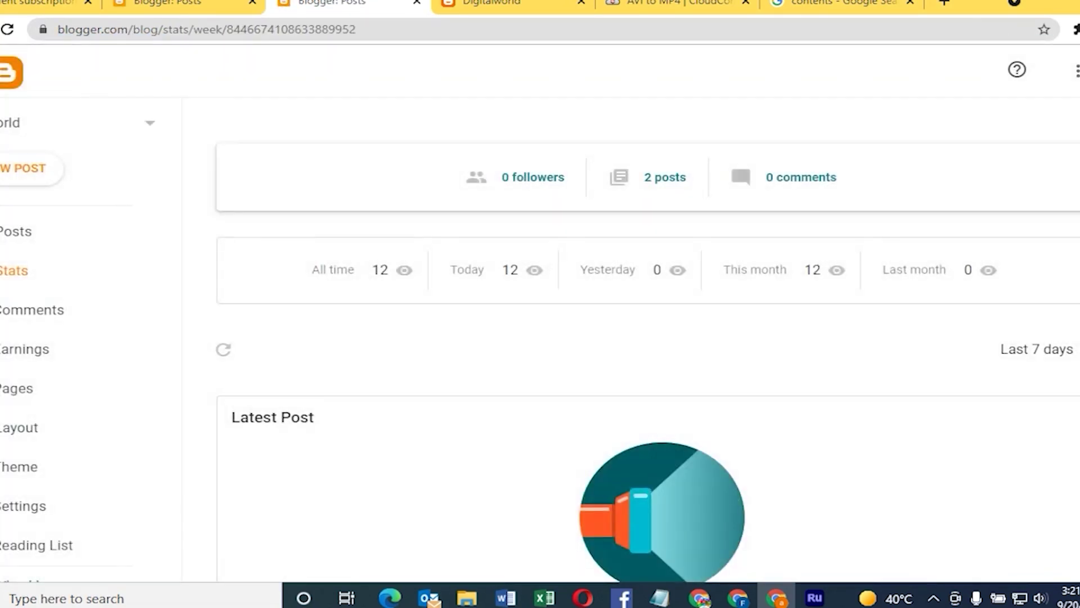
{"action": "scroll", "coordinate": [647, 338], "scroll_direction": "down", "scroll_amount": 4}
{"action": "scroll", "coordinate": [647, 338], "scroll_direction": "down", "scroll_amount": 8}
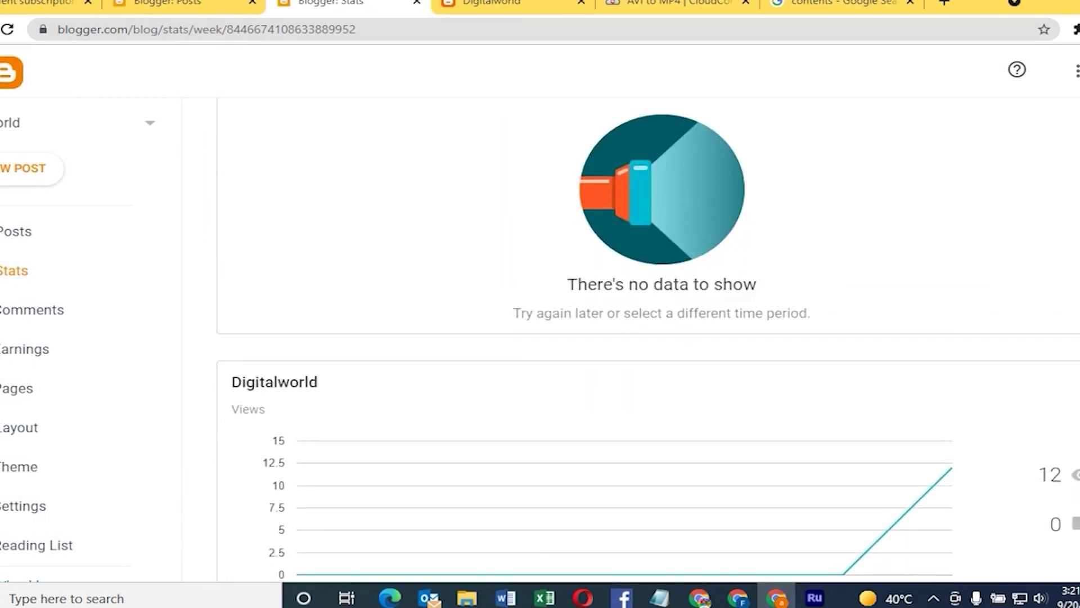
{"action": "scroll", "coordinate": [647, 337], "scroll_direction": "down", "scroll_amount": 7}
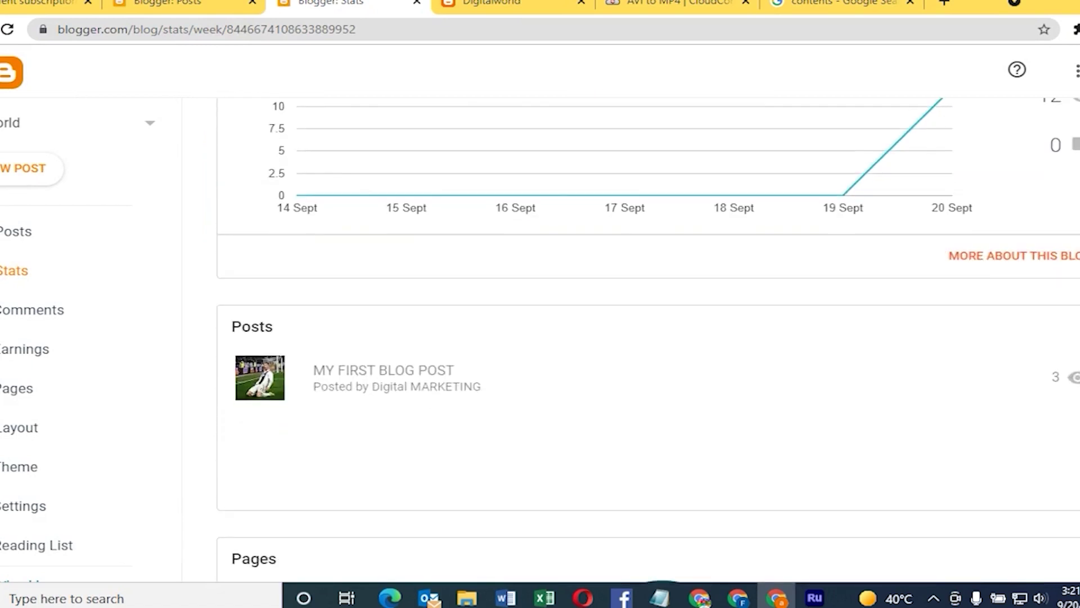
{"action": "scroll", "coordinate": [646, 338], "scroll_direction": "up", "scroll_amount": 5}
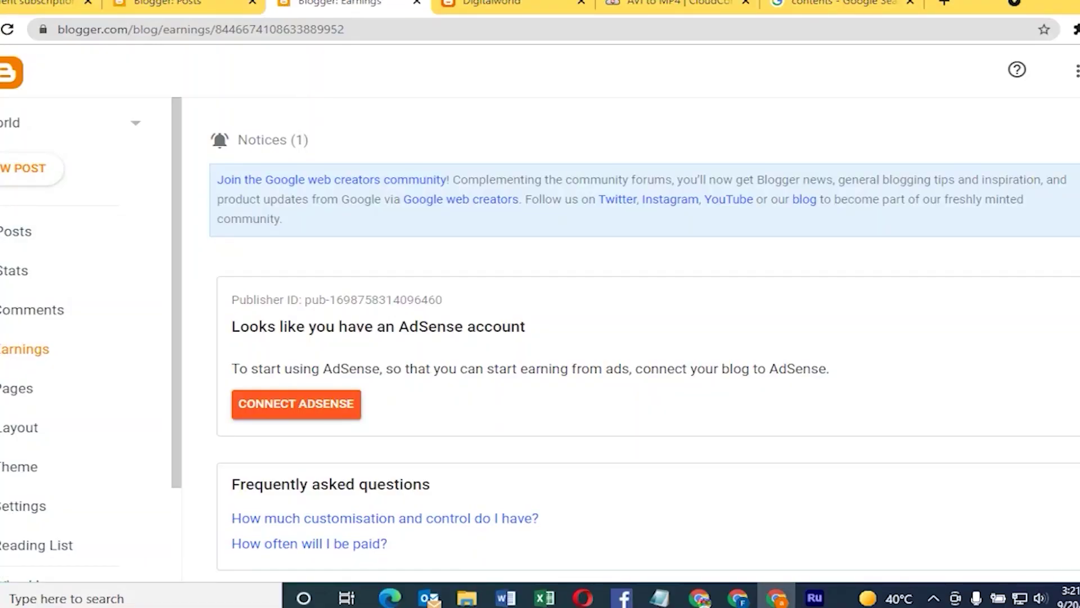
Check the blog selector from the Earnings page and return to the list of all posts
{"action": "left_click", "coordinate": [135, 122]}
{"action": "left_click", "coordinate": [56, 162]}
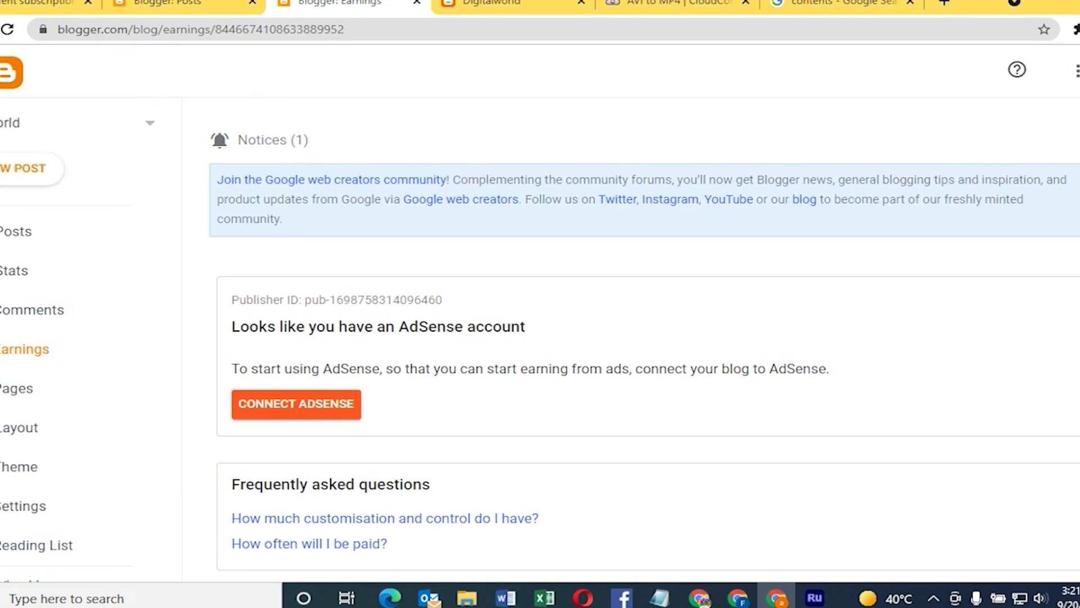
{"action": "left_click", "coordinate": [34, 232]}
{"action": "left_click", "coordinate": [11, 231]}
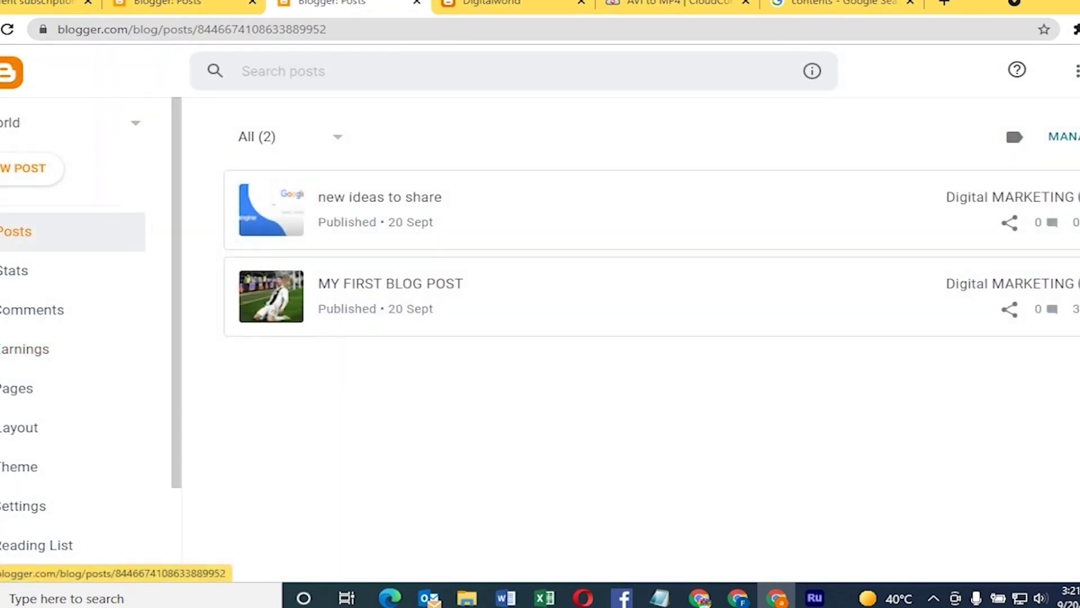